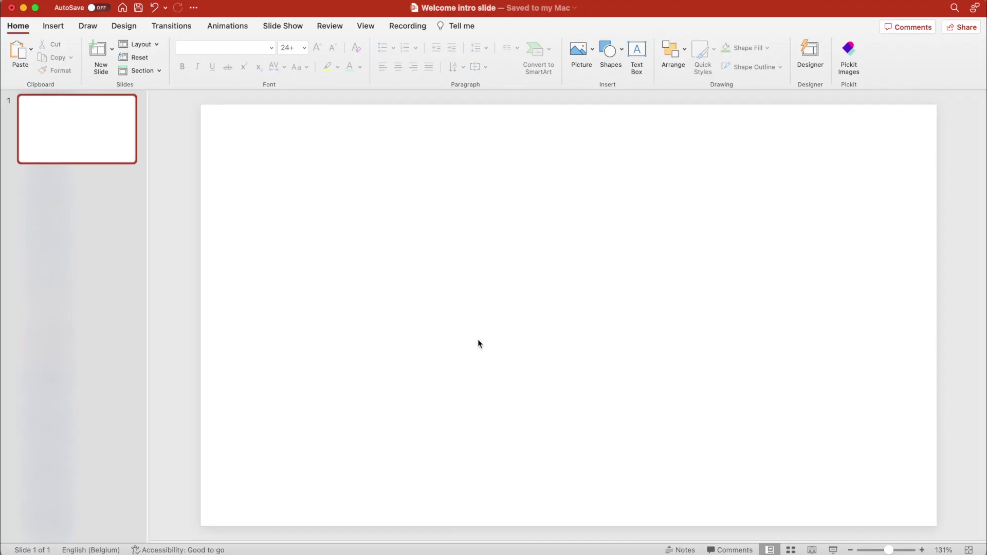
- Paste the mountain photo and set its Colour Saturation preset to 0% for full greyscale
key(super+v)
right_click(564, 296)
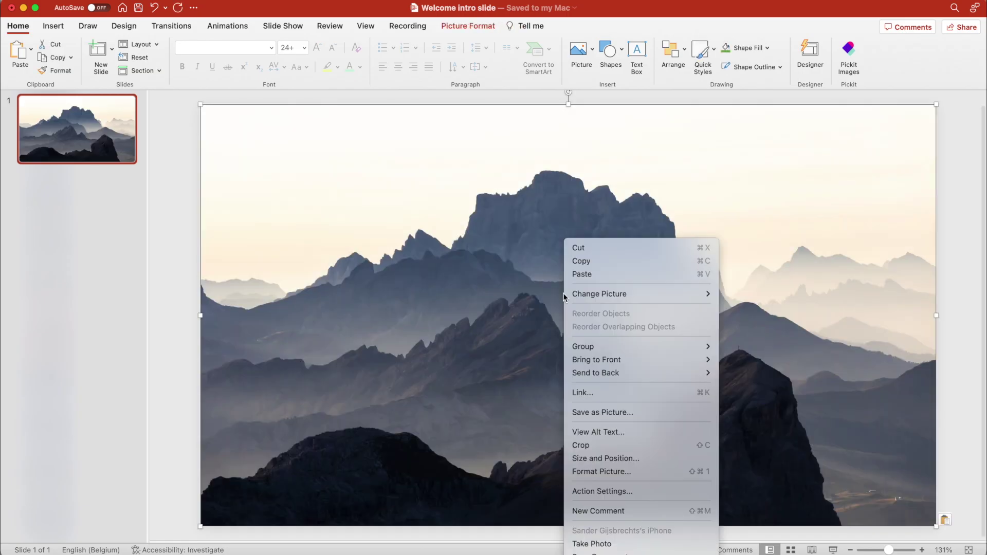
click(620, 471)
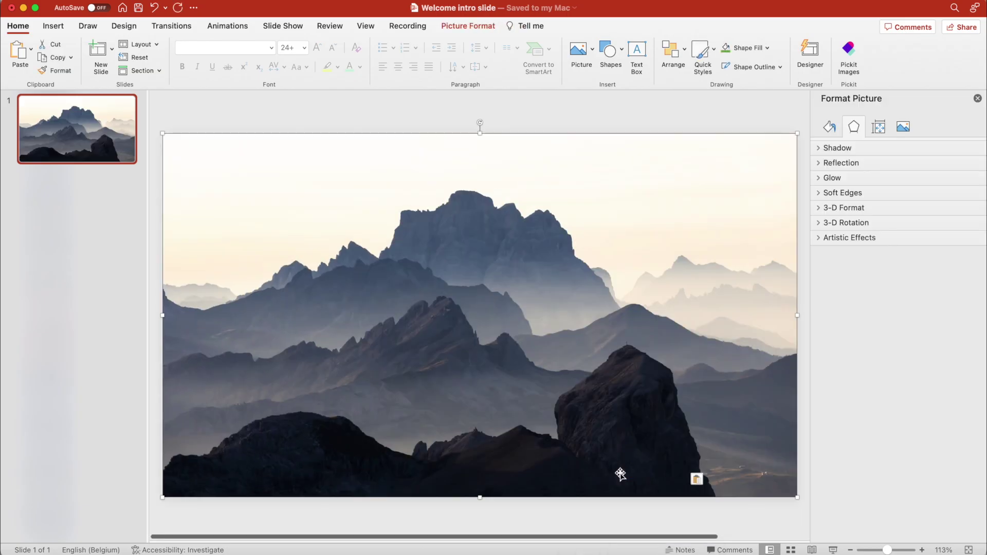
click(903, 128)
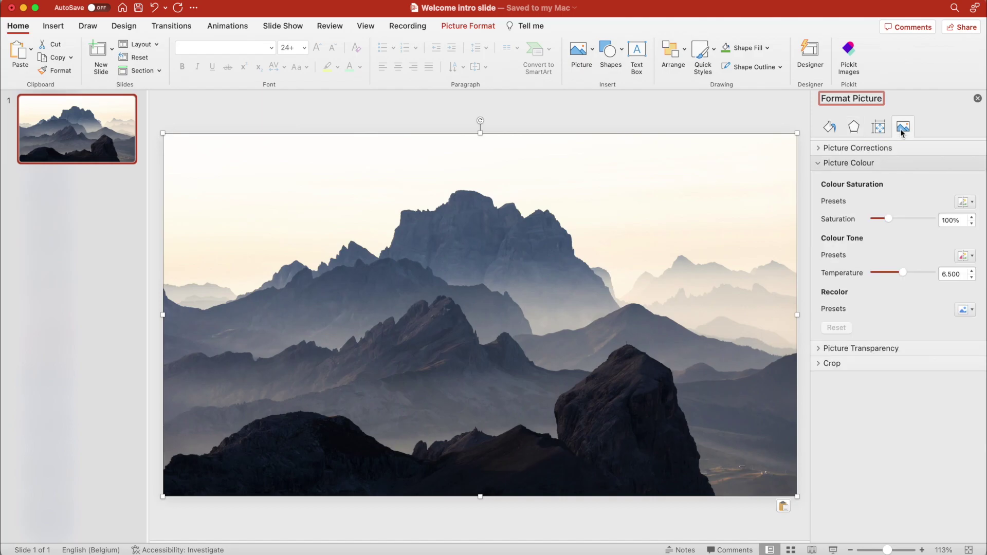
click(967, 202)
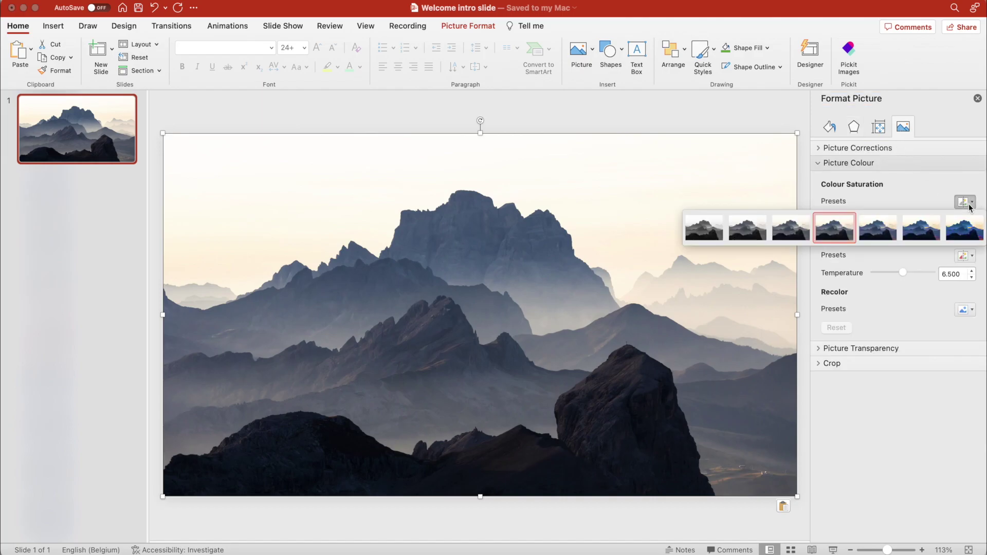
click(721, 237)
click(977, 98)
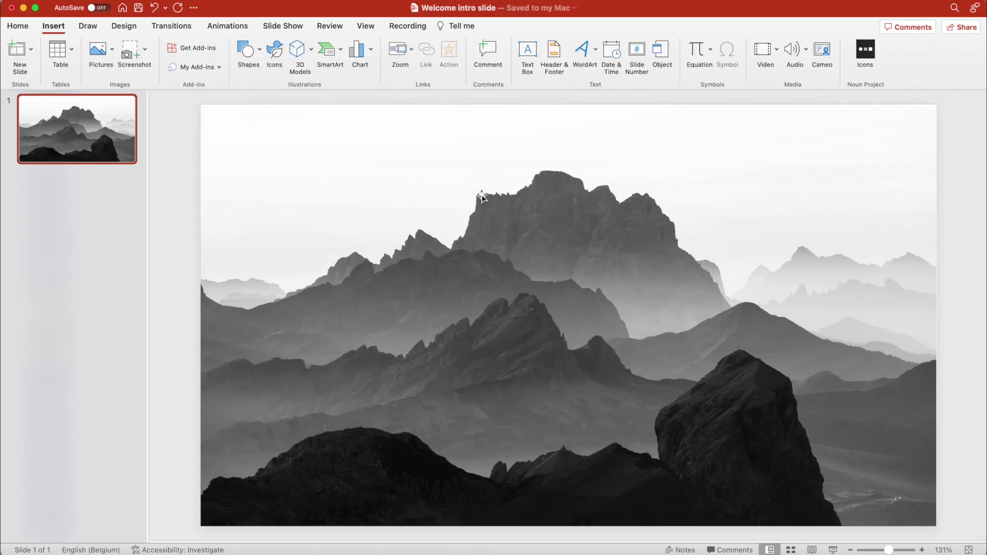
- Draw a rectangle covering the whole slide and fill it with dark navy
click(246, 49)
click(344, 87)
drag(239, 126, 936, 526)
click(349, 50)
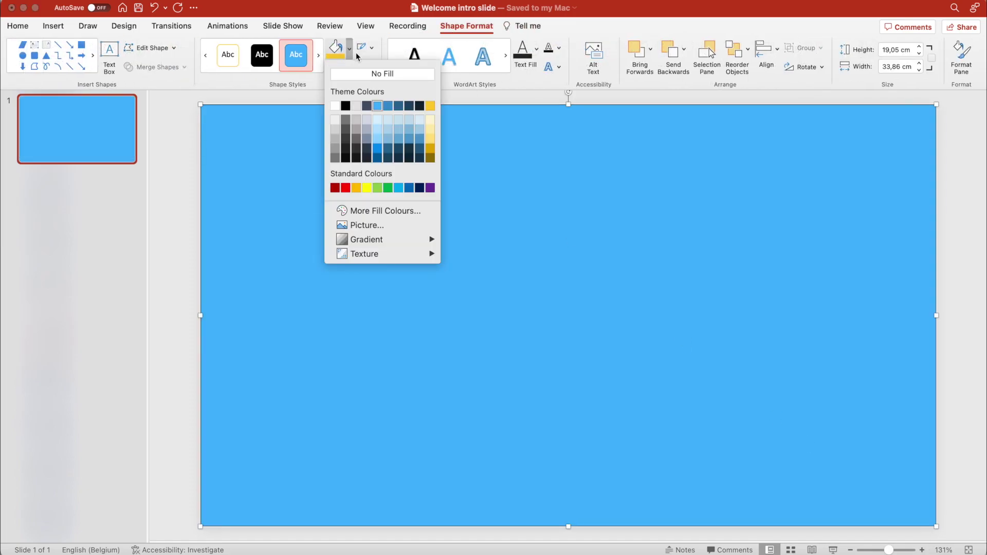
click(420, 106)
click(372, 48)
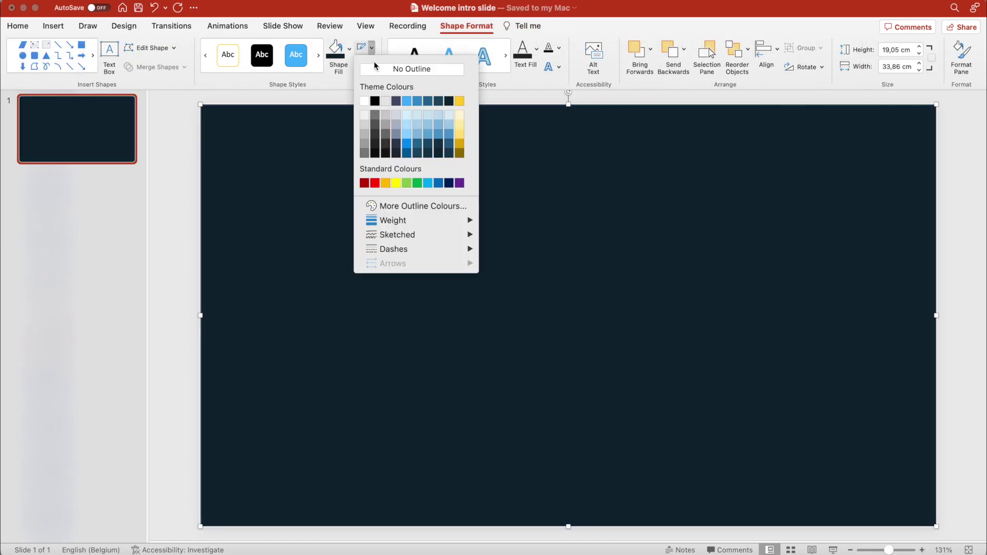
click(390, 72)
- Set the rectangle's fill transparency to about 44% in Format Shape
right_click(462, 219)
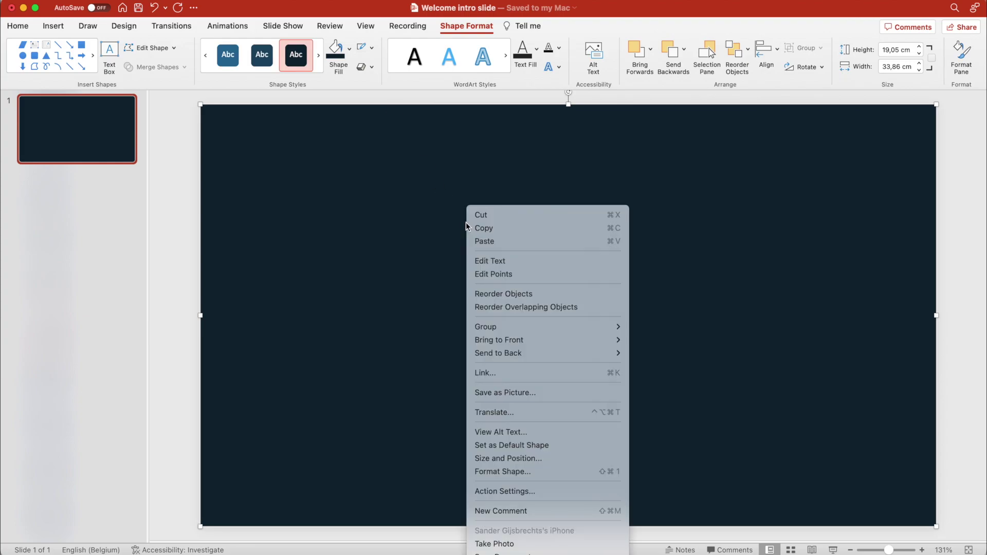
click(547, 472)
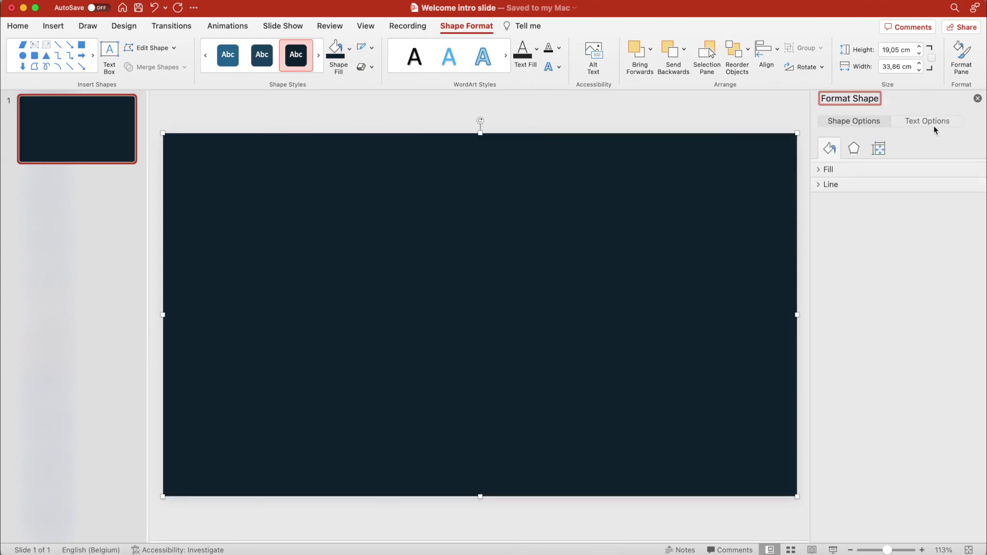
click(820, 170)
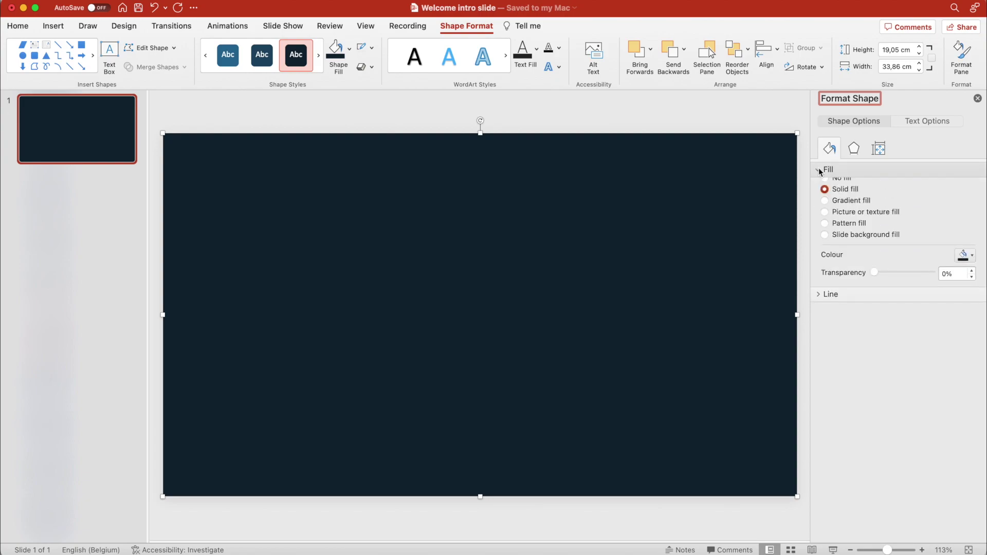
drag(874, 284, 899, 284)
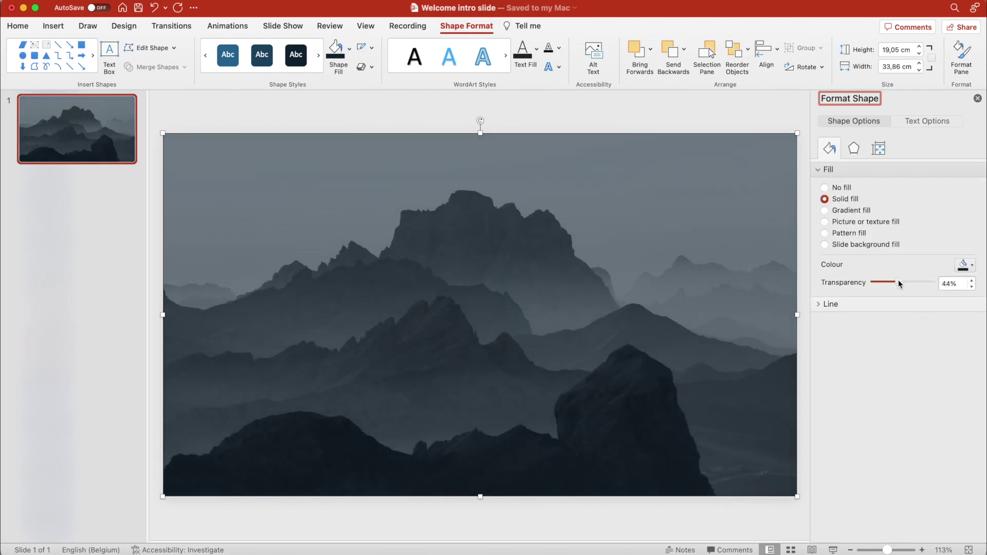
- Reposition the navy rectangle so it exactly fills the slide
click(978, 99)
click(977, 103)
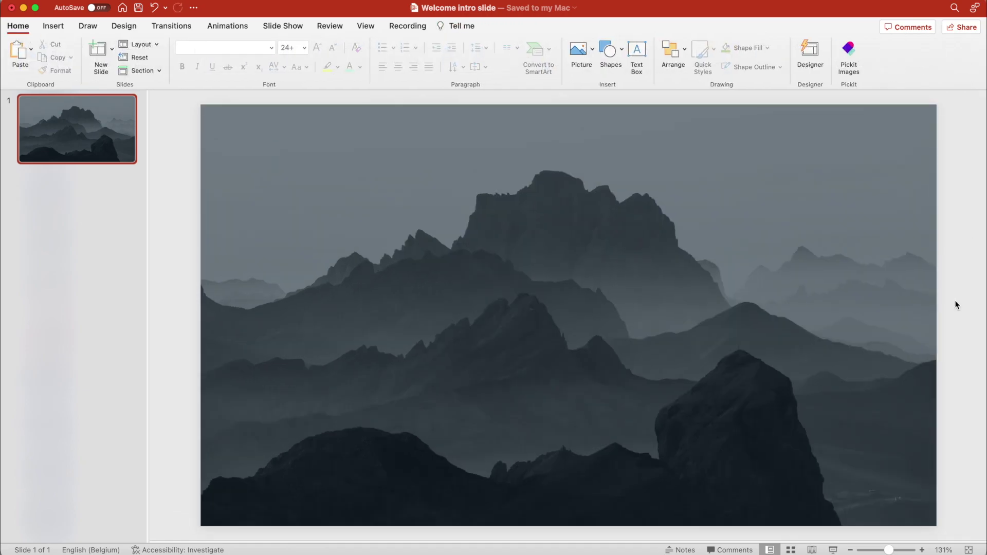
click(346, 296)
drag(346, 296, 242, 271)
click(183, 235)
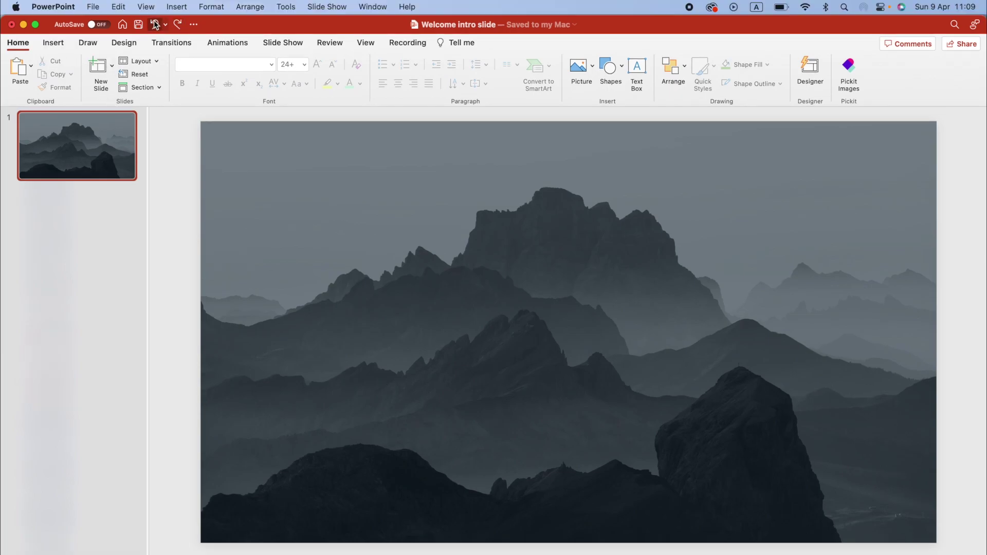
- Export the current slide as a 1920×1080 JPEG named 'Welcome intro slide'
click(94, 7)
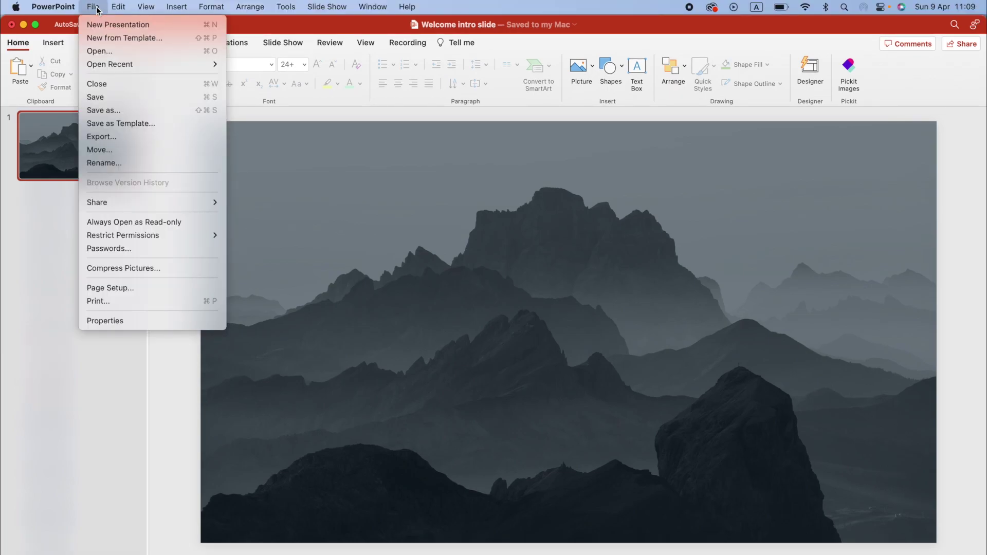
click(143, 134)
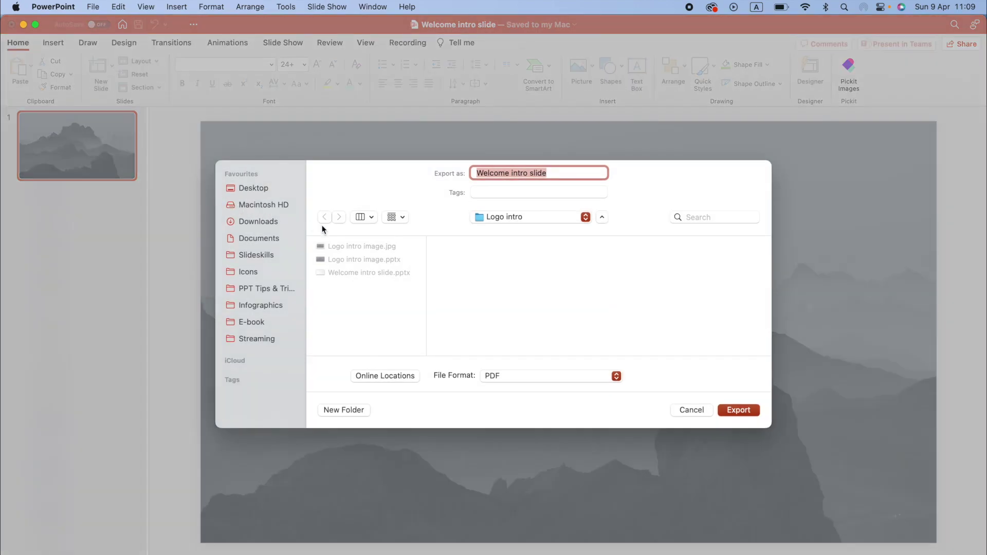
click(616, 377)
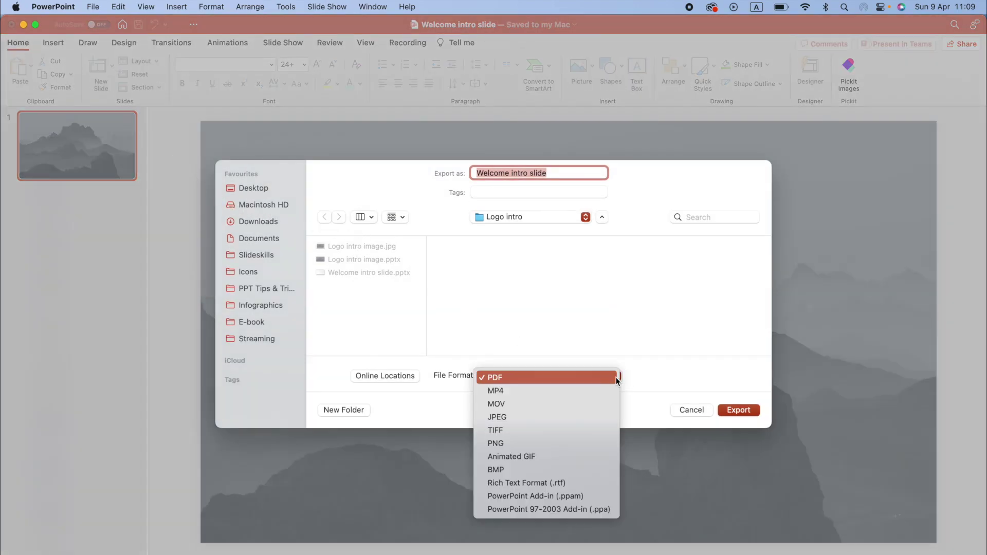
click(589, 417)
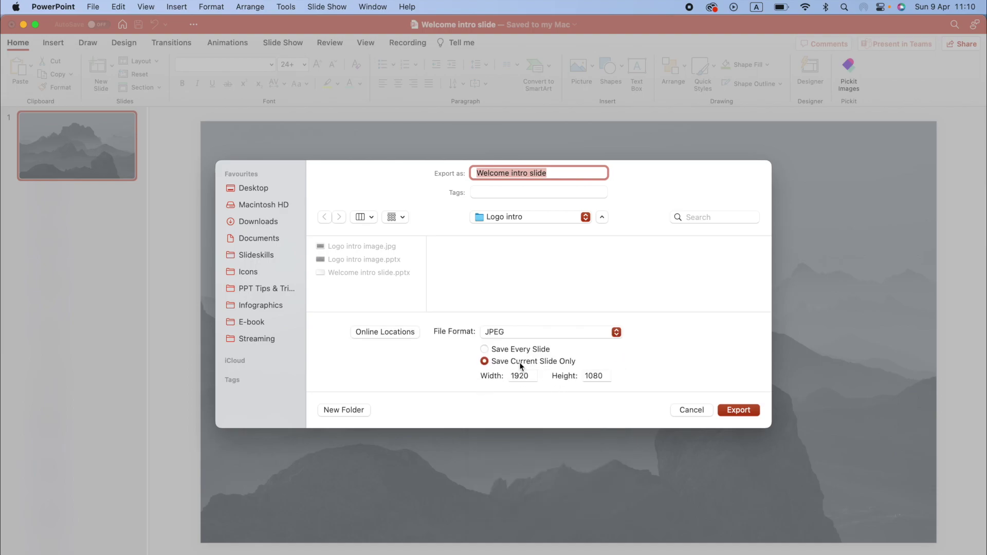
click(737, 409)
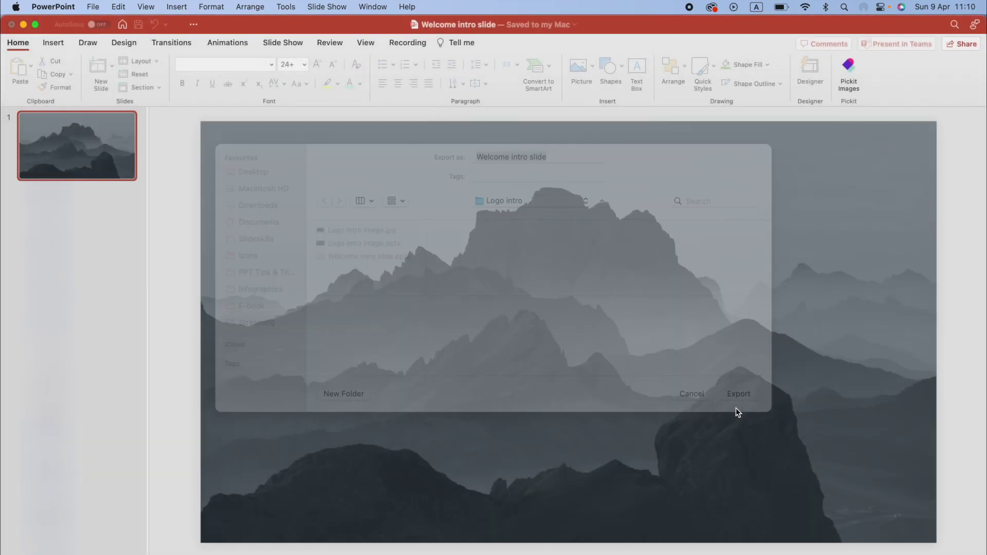
- Add a new slide 2 below slide 1 and delete its title and text placeholders
click(66, 178)
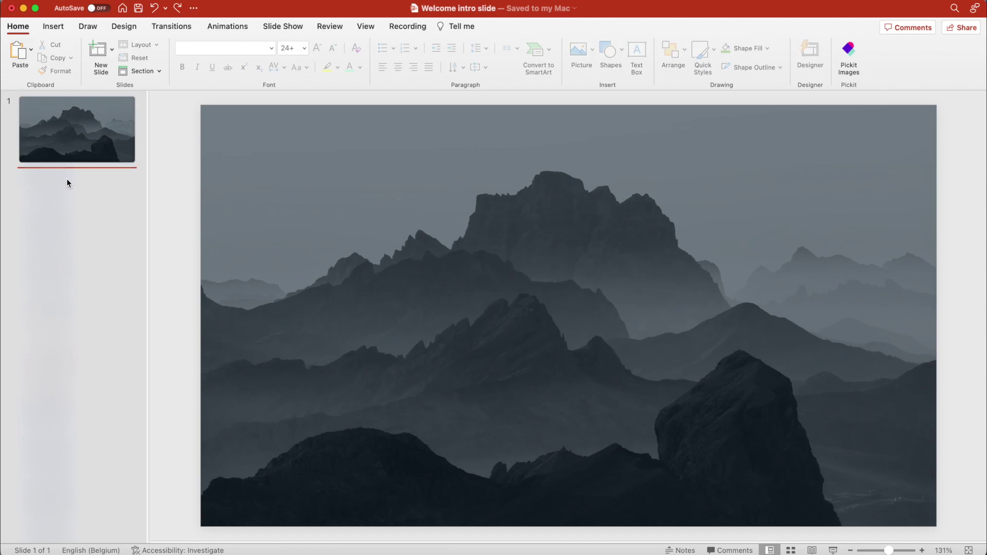
right_click(67, 178)
click(104, 245)
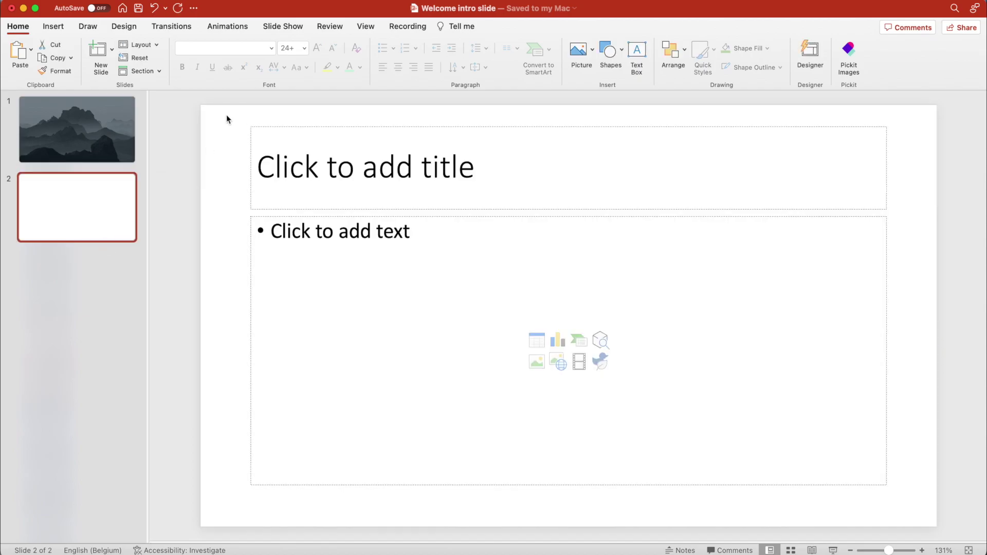
drag(226, 120, 985, 548)
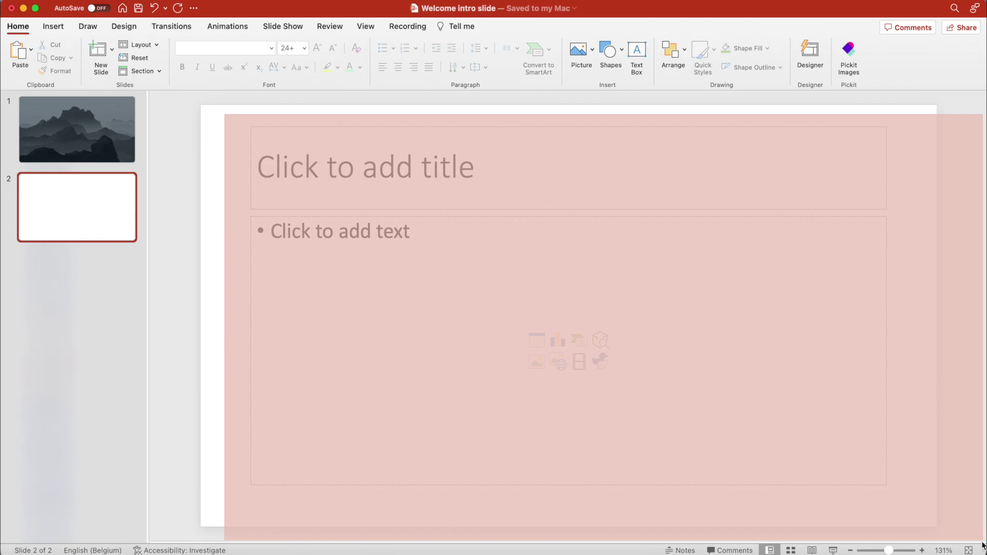
key(Delete)
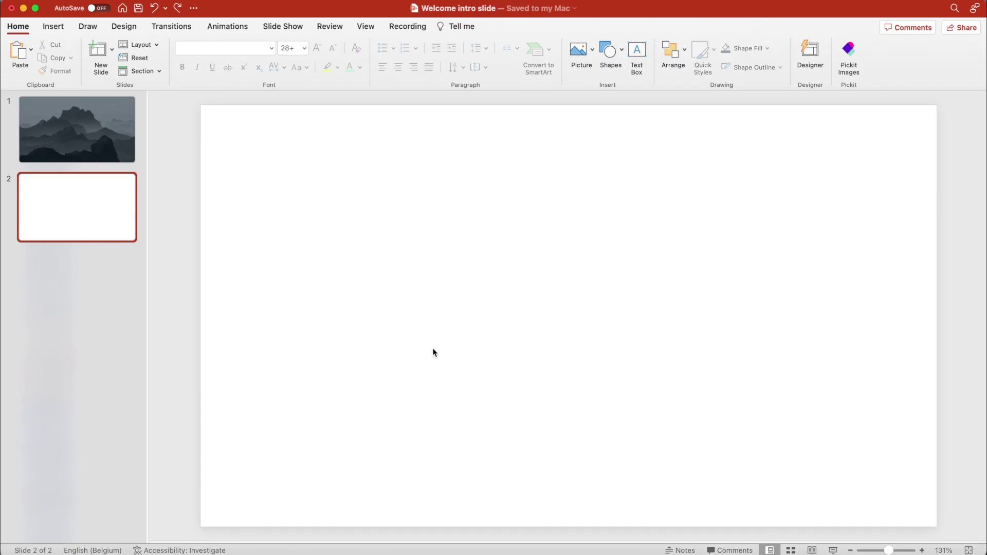
- Paste the exported mountain image onto slide 2 and enlarge it to fill the slide
key(super+v)
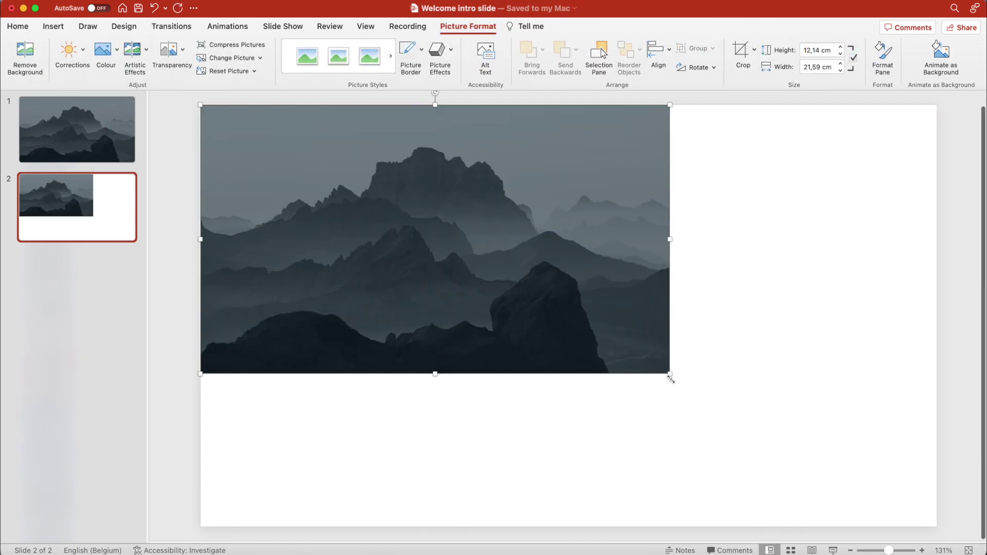
drag(670, 378, 937, 527)
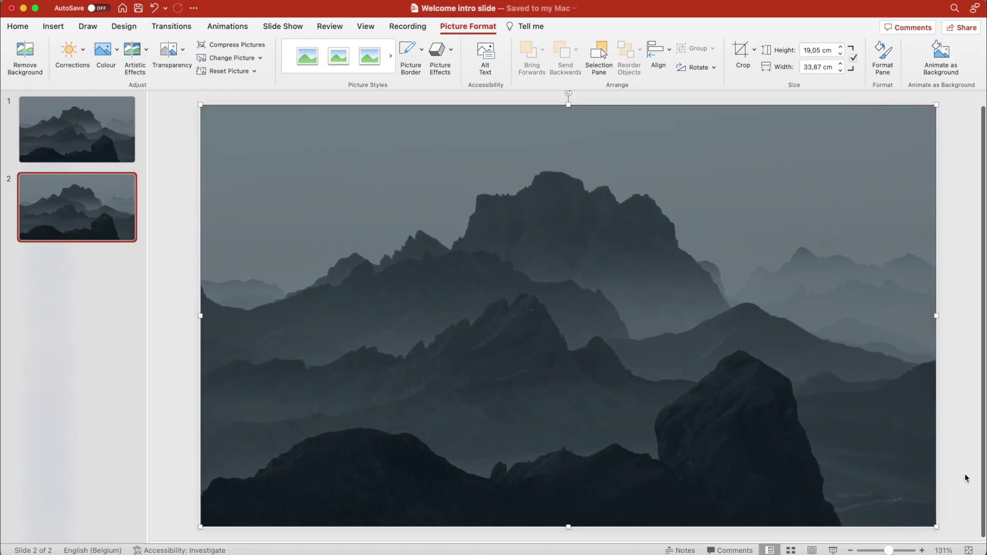
click(975, 135)
drag(534, 320, 588, 280)
key(super+z)
key(Escape)
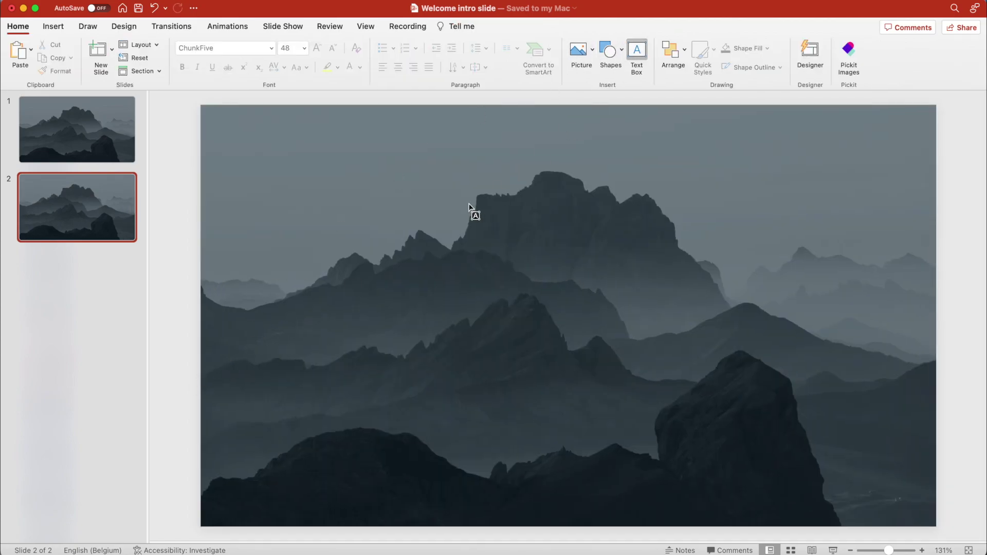
- Add a 'Welcome' text box in white ChunkFive, centre-aligned within the box
drag(438, 266, 713, 350)
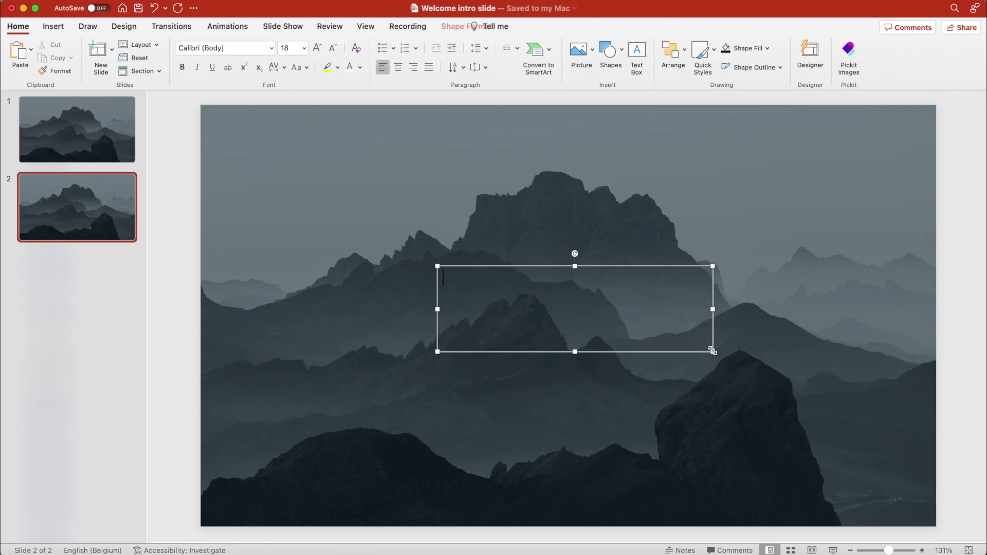
text(Welcome)
key(super+a)
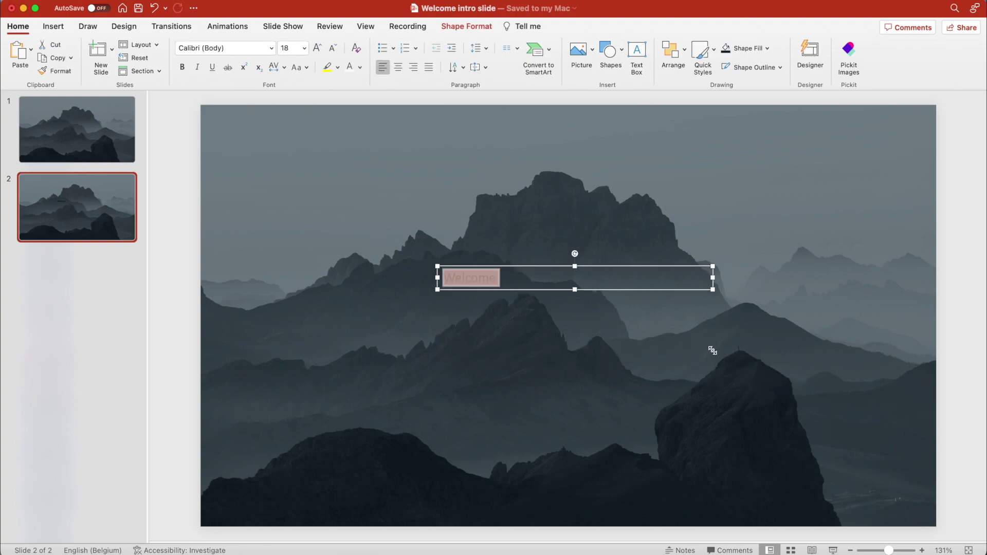
click(262, 46)
text(ChunkFive)
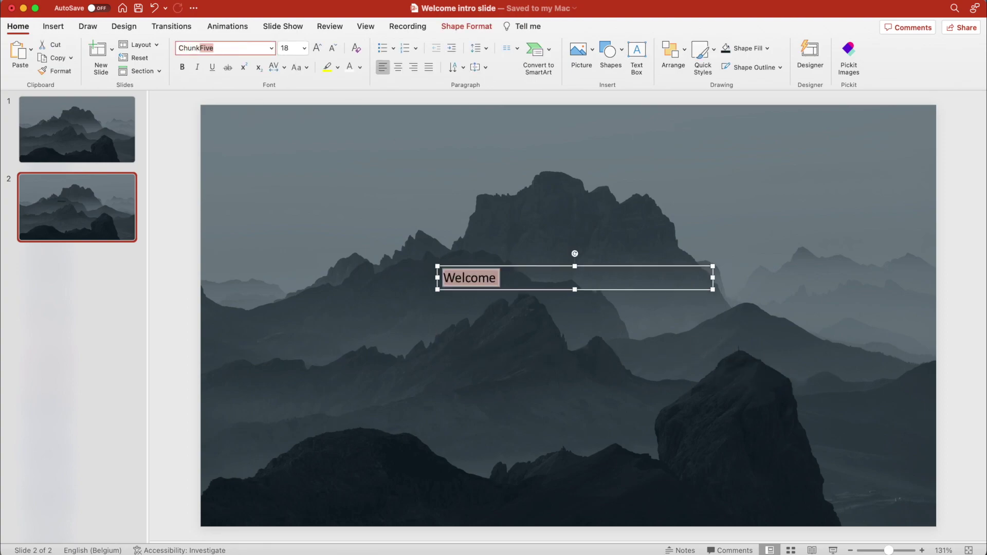
key(Return)
click(351, 68)
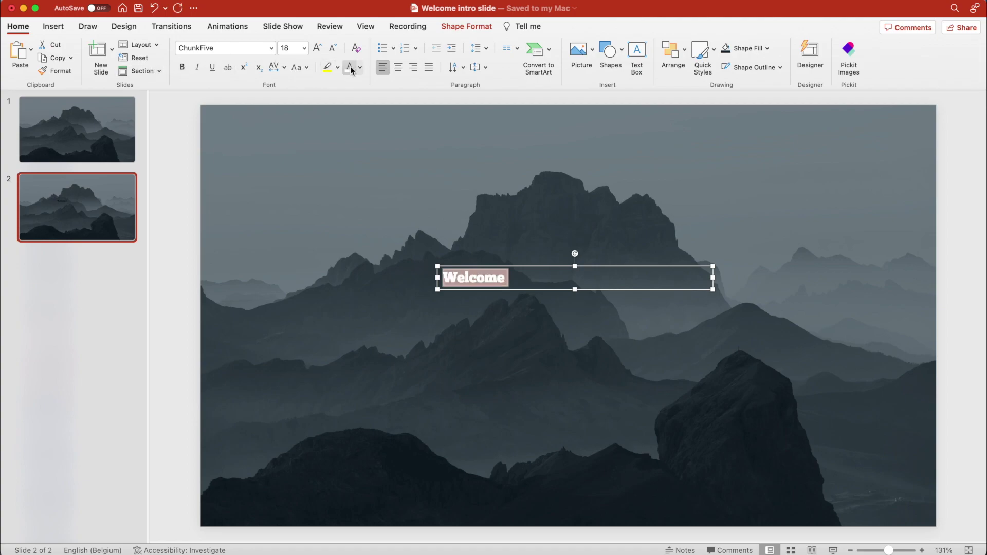
click(399, 68)
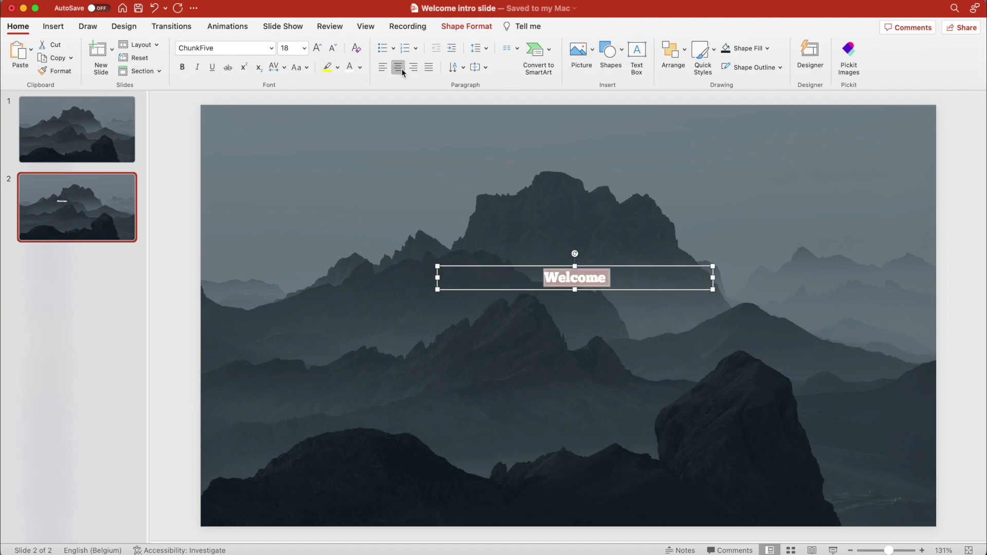
- Centre the Welcome box on the slide, enlarge it to 48 pt, and move it down to mid-slide
click(684, 50)
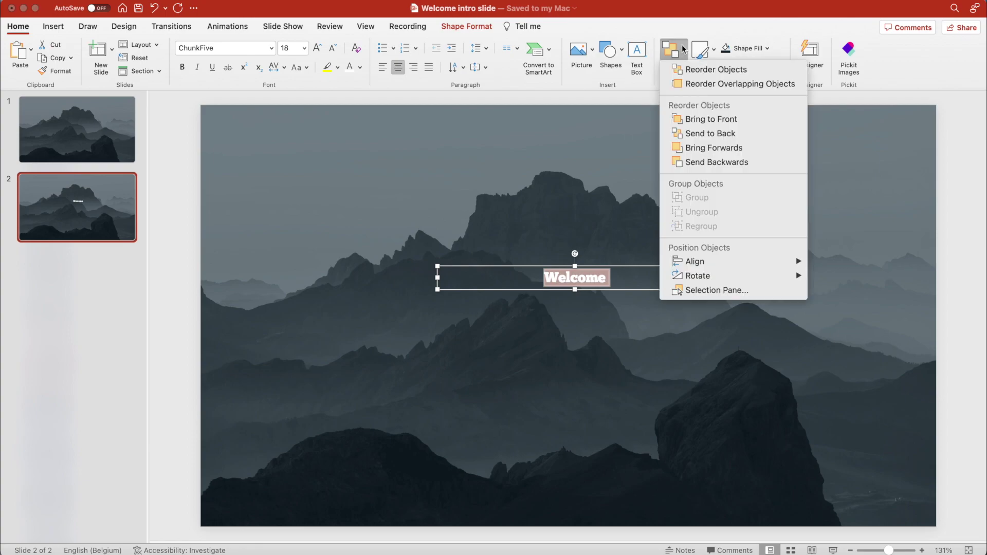
mouse_move(743, 261)
click(826, 280)
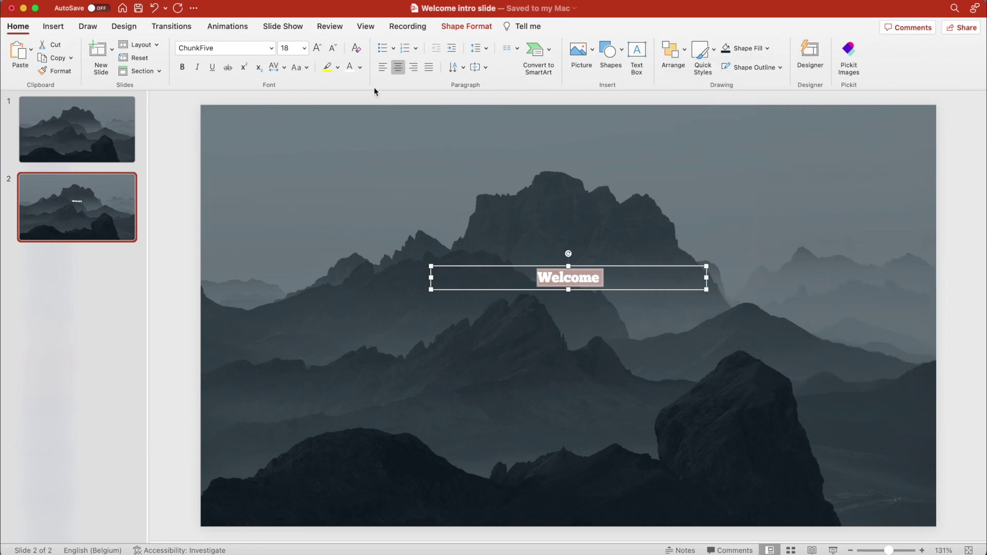
click(317, 49)
click(316, 49)
click(317, 49)
click(317, 48)
click(317, 49)
click(317, 49)
click(316, 49)
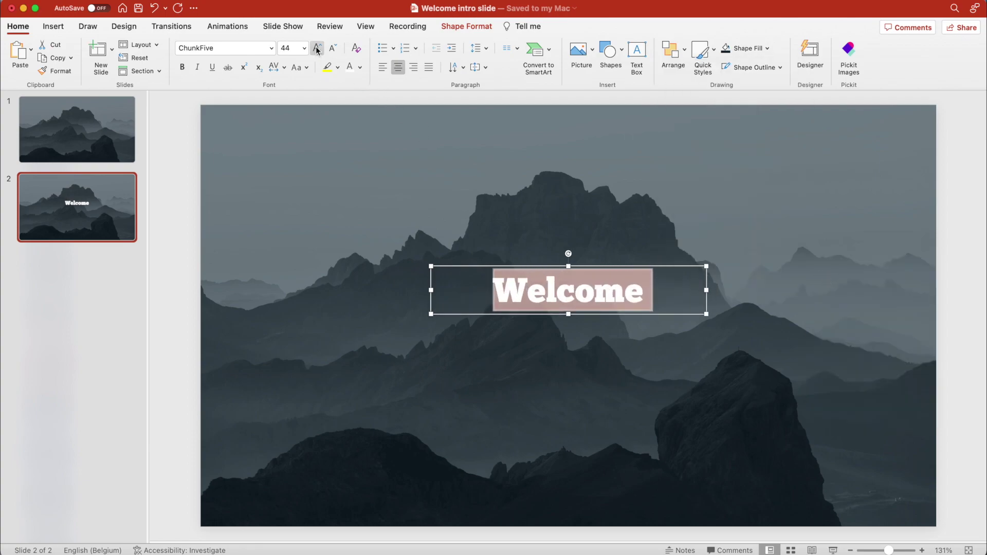
click(316, 48)
drag(623, 266, 624, 290)
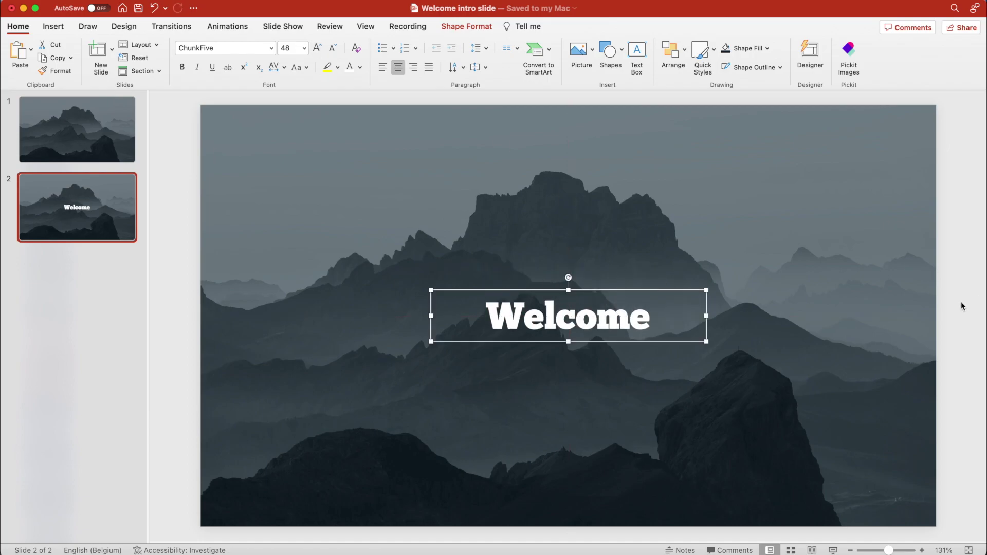
- Draw a borderless circle just left of the Welcome title
click(963, 306)
click(610, 52)
click(727, 87)
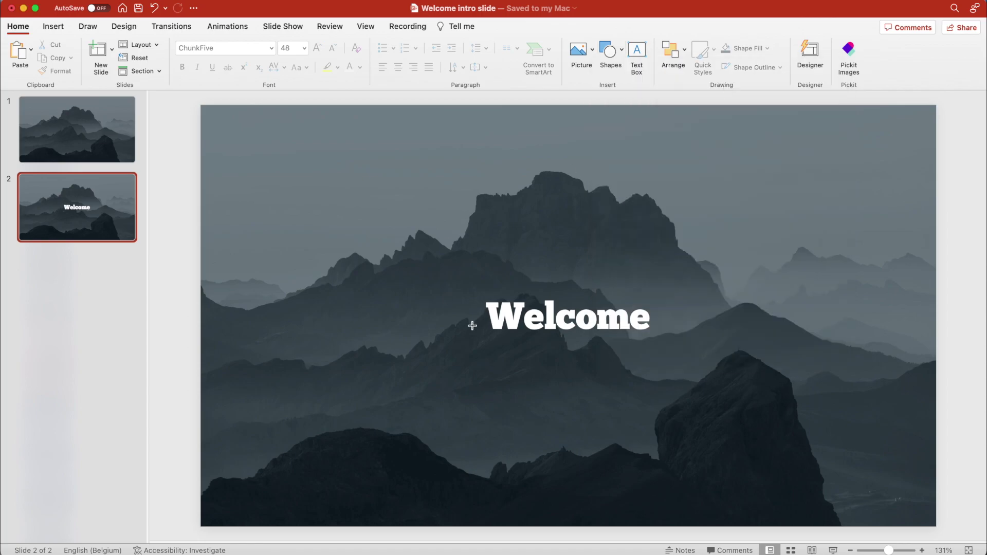
drag(460, 299, 501, 340)
click(372, 49)
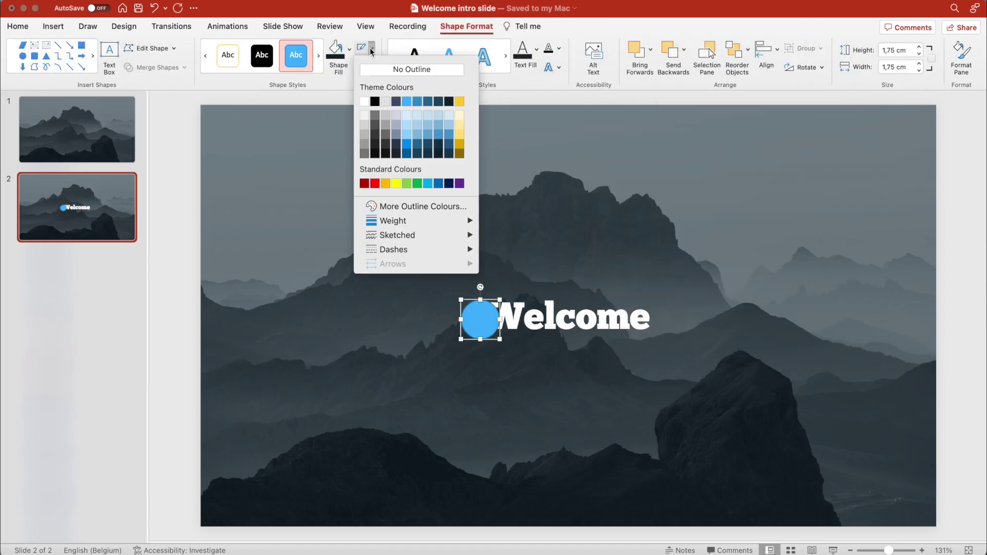
click(411, 69)
- Fill the circle with custom mint green A5F1C5 and position it beside Welcome
click(350, 49)
click(387, 207)
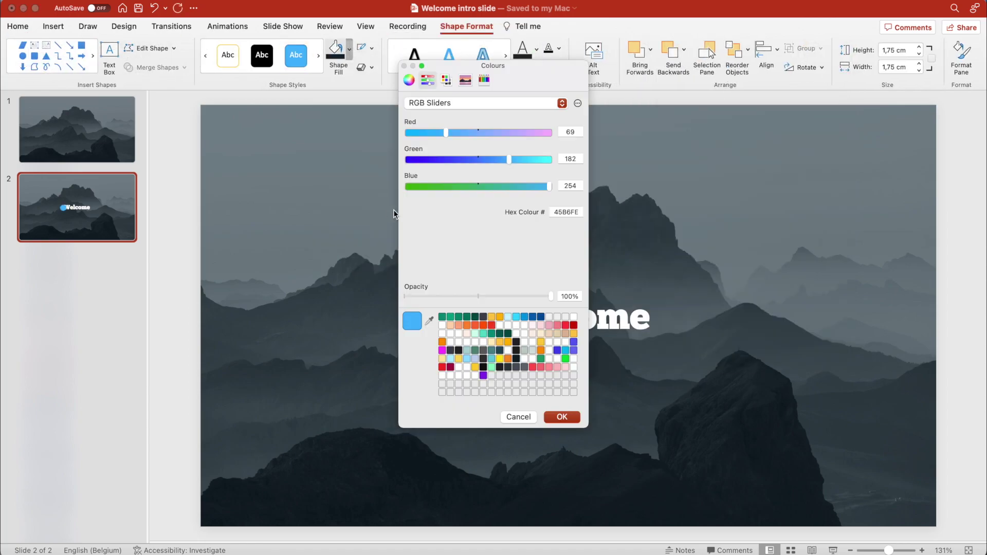
click(491, 367)
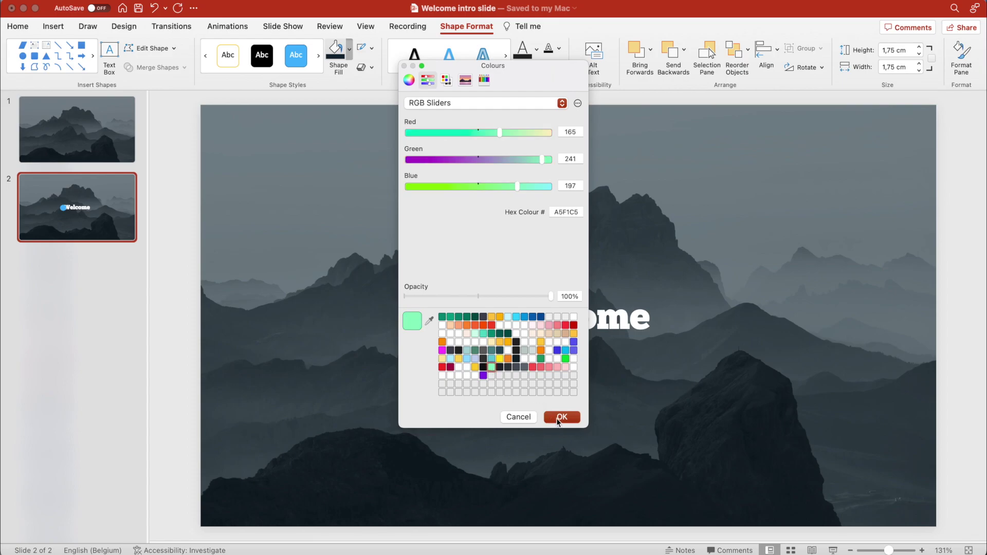
click(558, 417)
drag(489, 318, 455, 315)
- Align the circle and Welcome box by their middles
shift+click(512, 315)
click(766, 50)
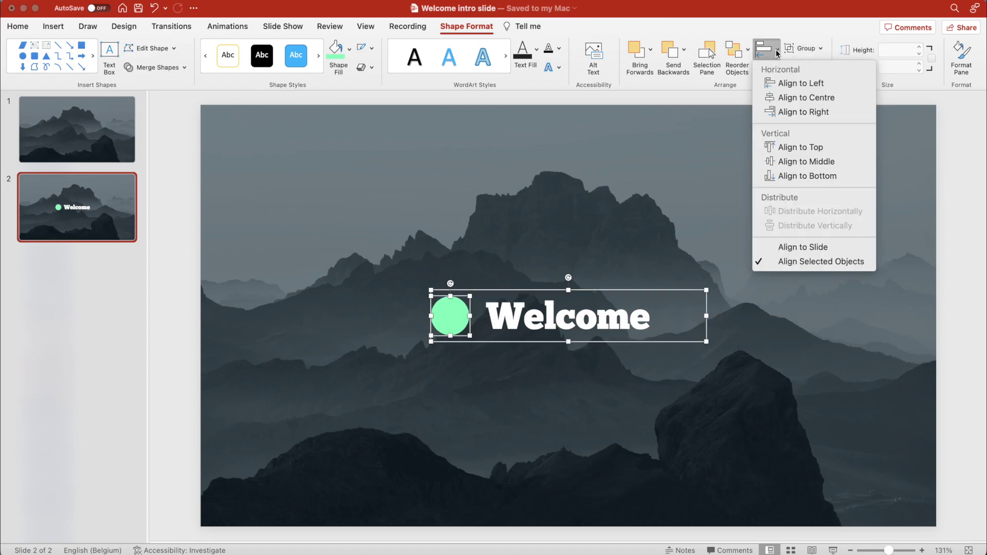
click(823, 162)
click(942, 313)
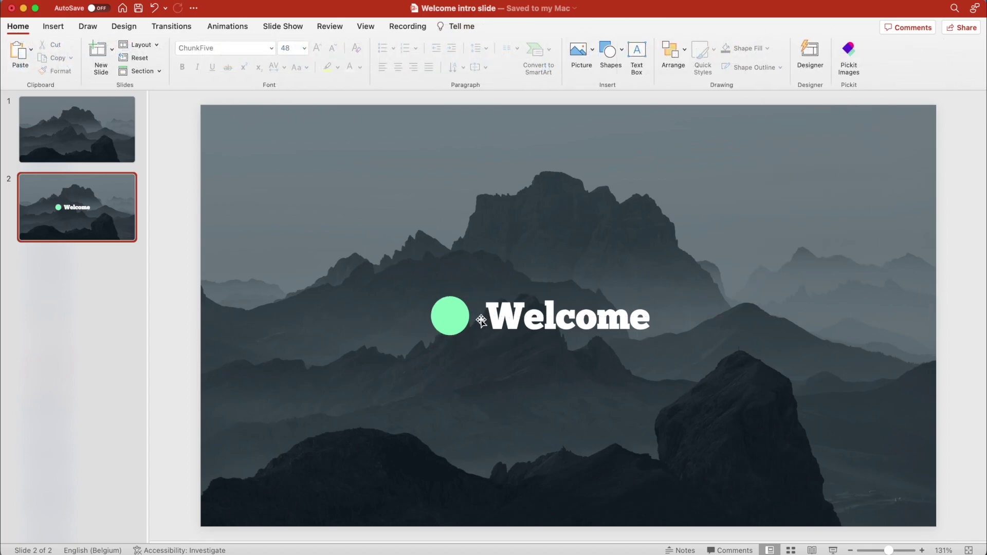
- Duplicate the mountain background and crop the copy to an 11.48 × 1.76 cm strip left of the circle
click(366, 318)
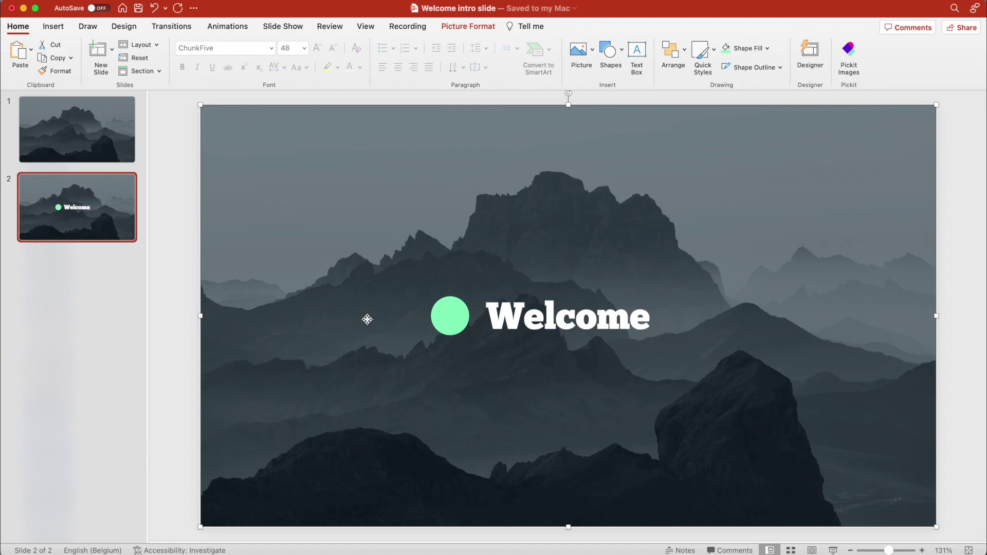
drag(367, 319, 463, 344)
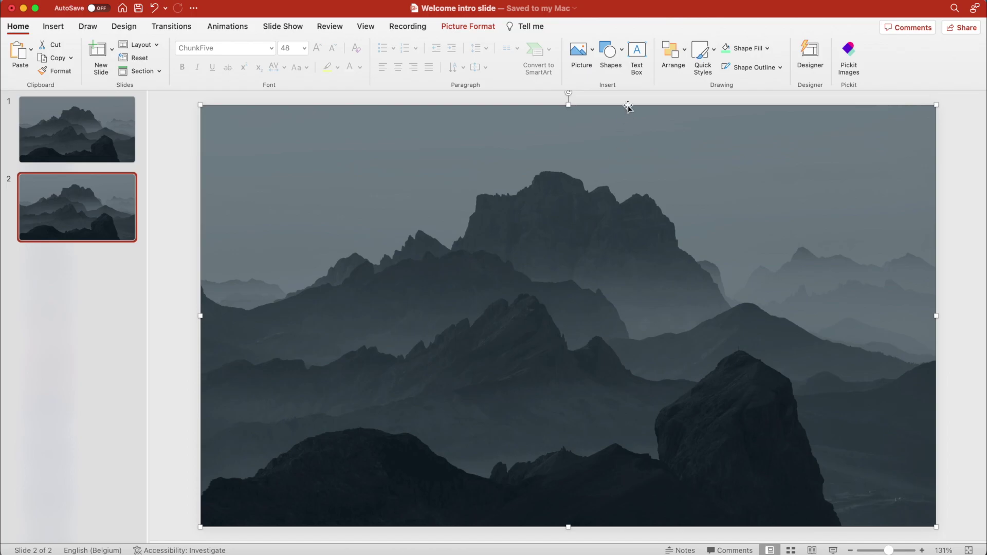
click(465, 26)
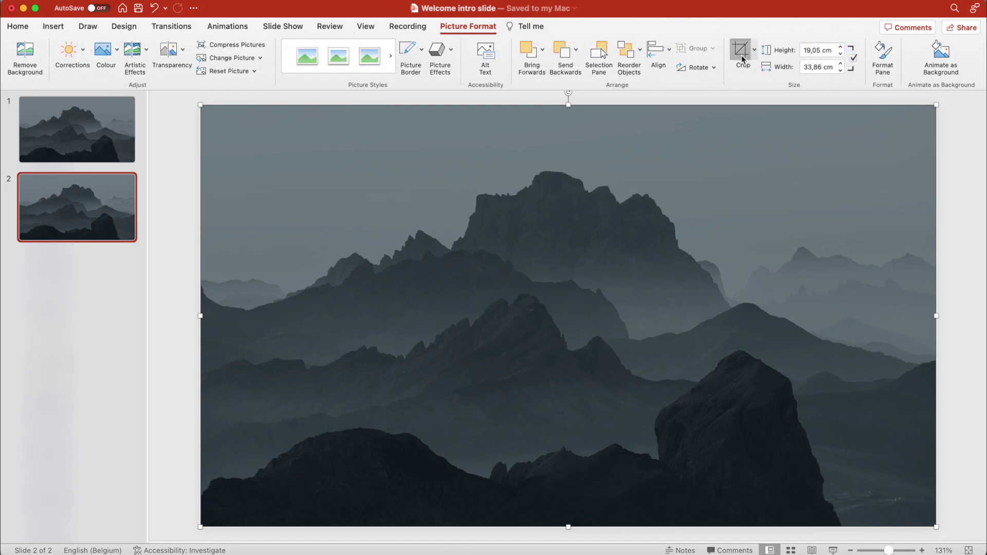
click(742, 53)
drag(933, 109, 451, 297)
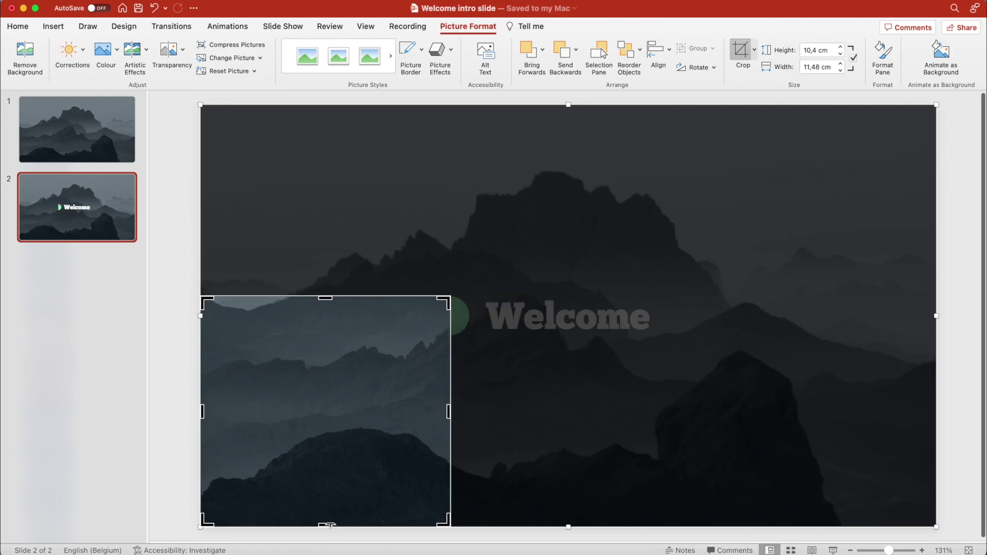
drag(326, 525, 343, 337)
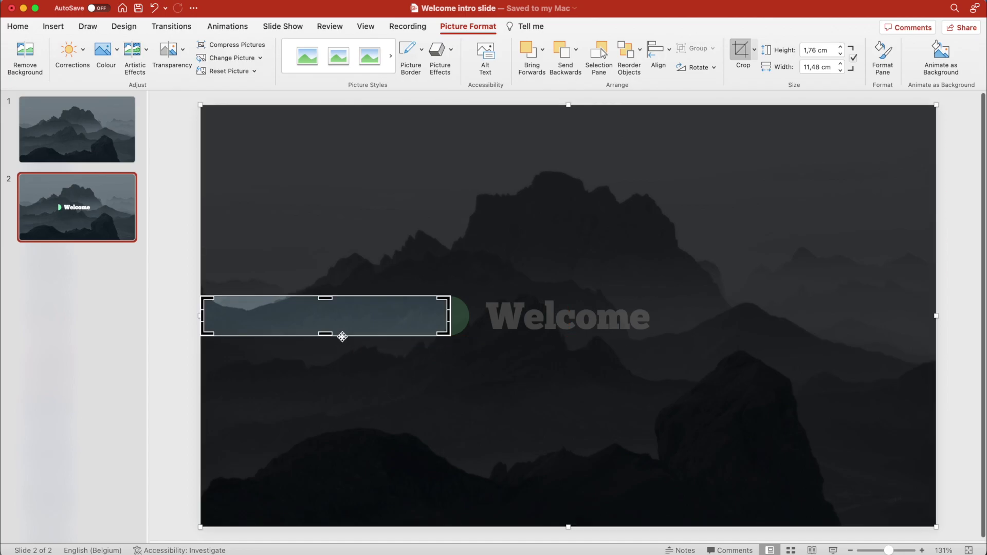
- Finish the crop and bring the green circle to the front
click(190, 285)
click(458, 318)
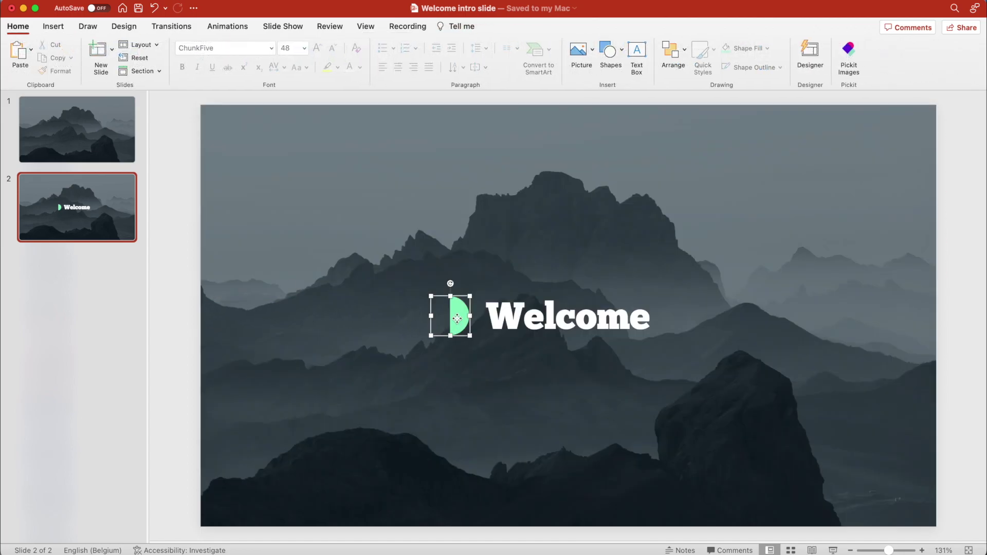
right_click(458, 319)
mouse_move(563, 368)
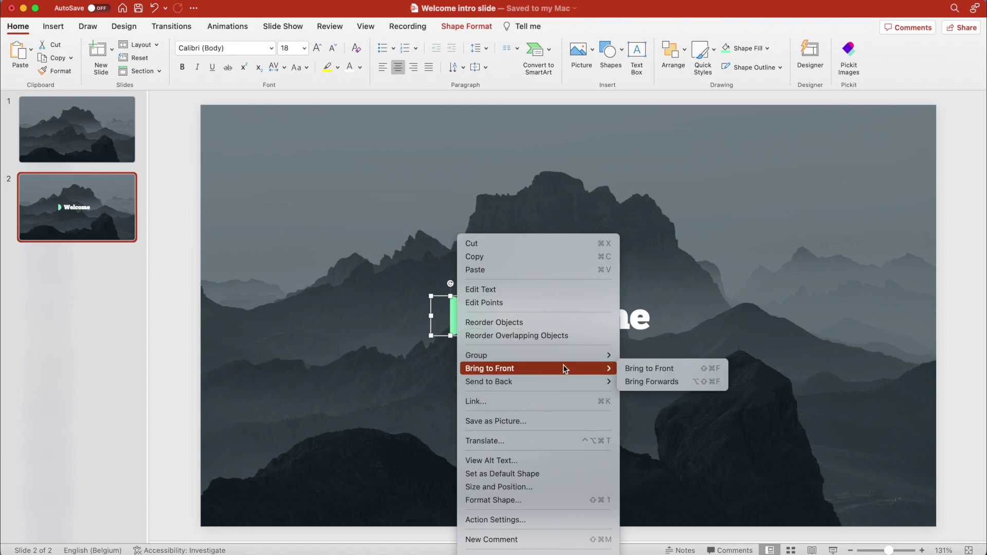
click(658, 369)
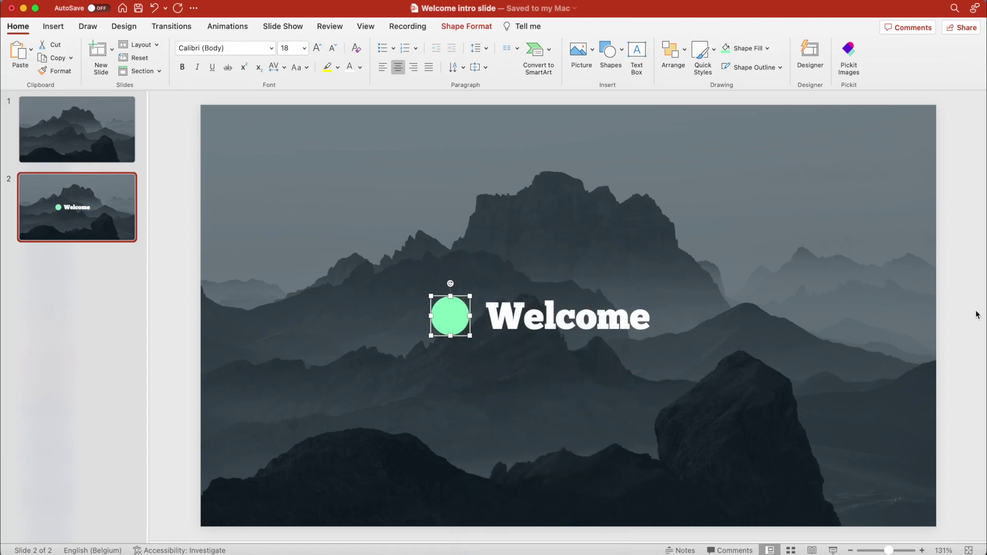
- Bring the circle and cropped mountain strip together to the front of the slide
shift+click(406, 310)
right_click(407, 311)
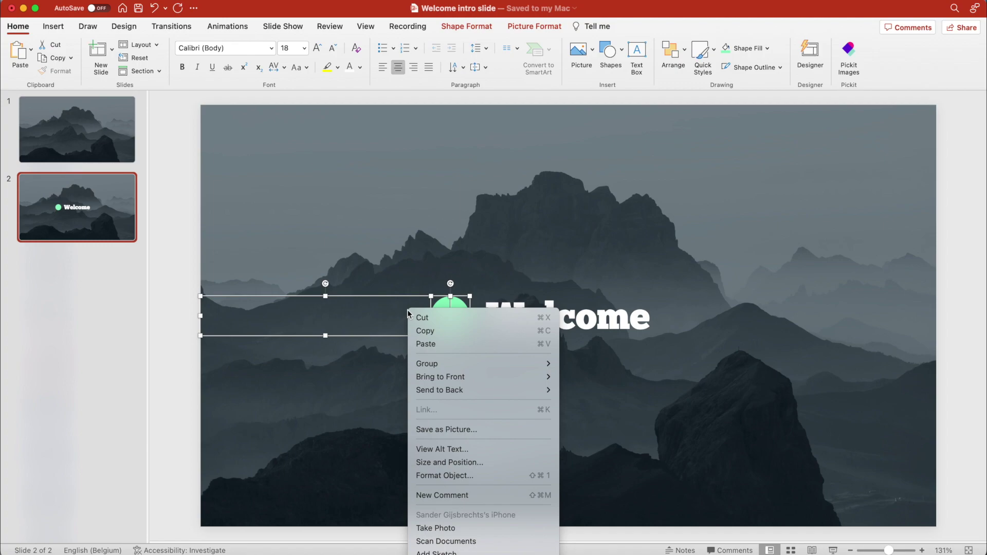
mouse_move(536, 378)
click(585, 376)
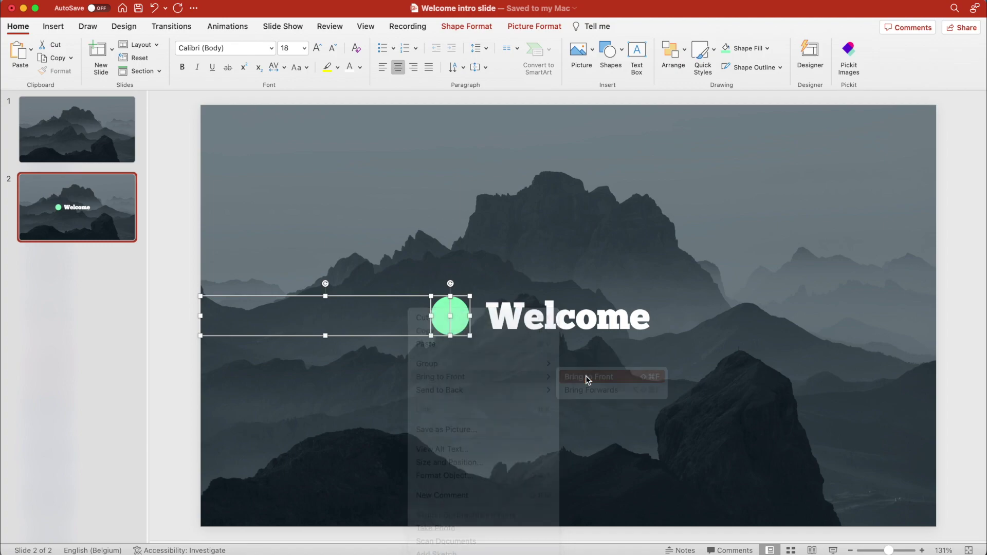
click(169, 311)
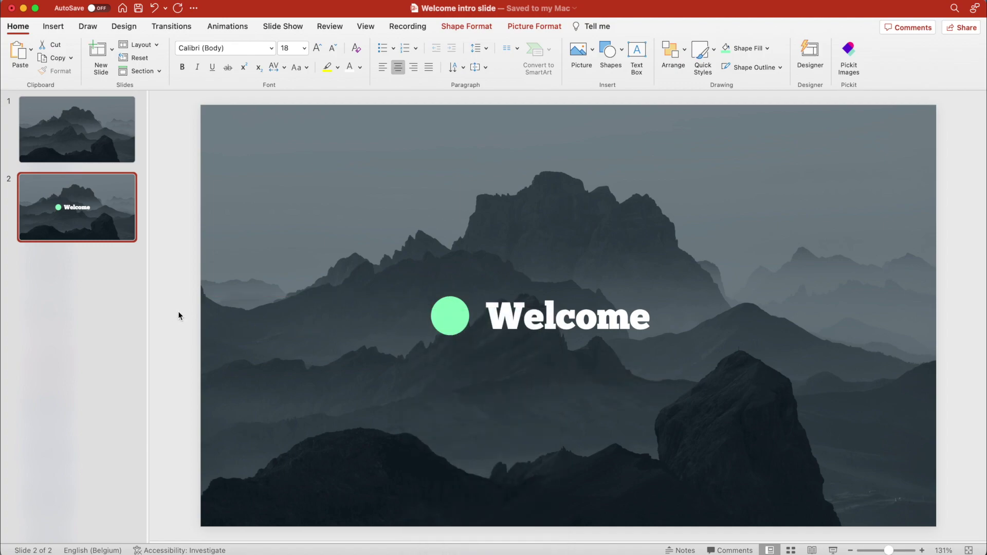
- Duplicate slide 2 as slide 3, then on slide 2 drag Welcome left behind the circle
right_click(94, 213)
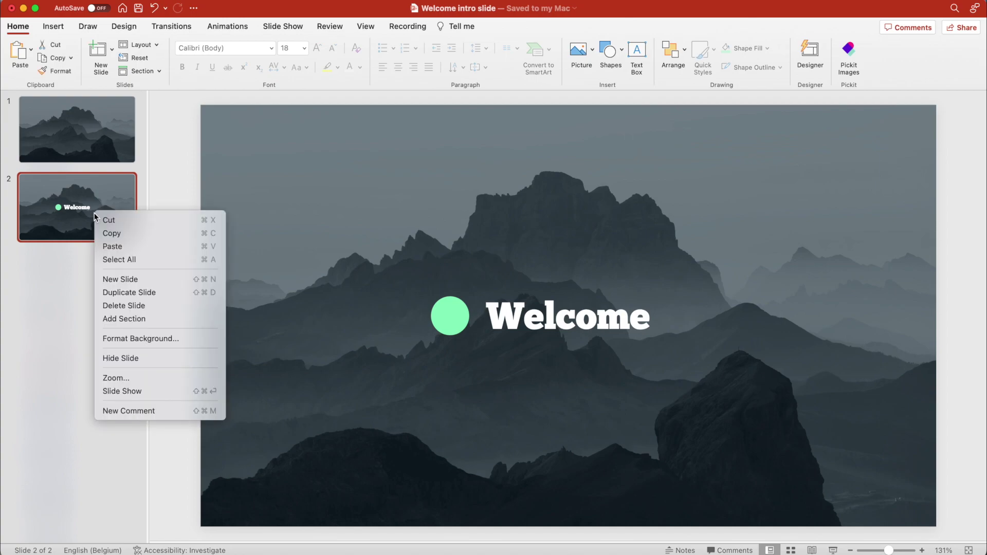
click(147, 289)
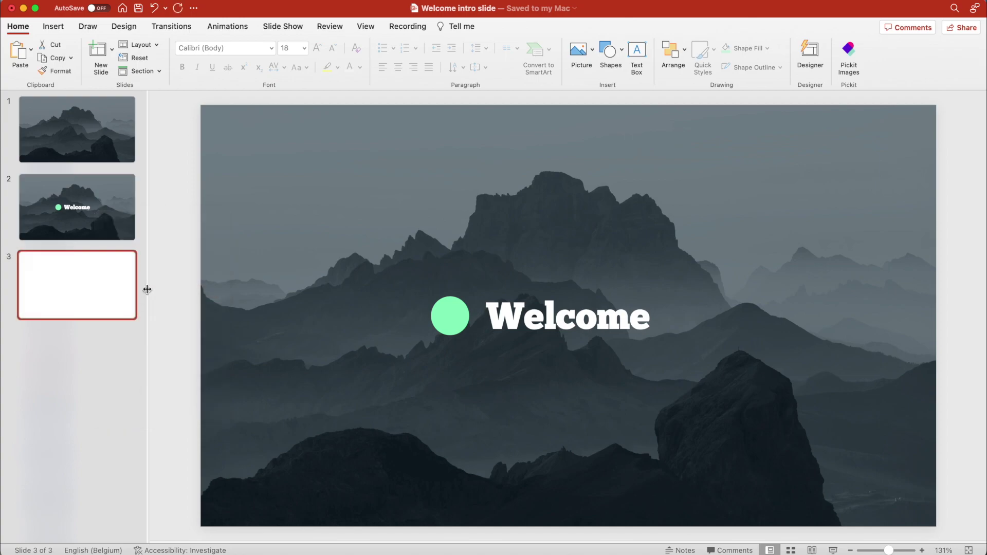
click(104, 234)
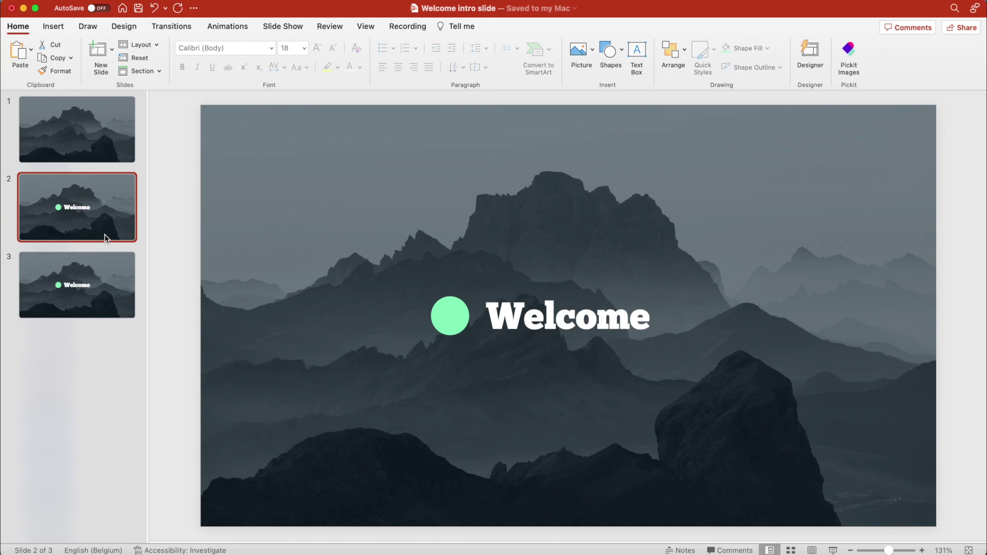
click(523, 301)
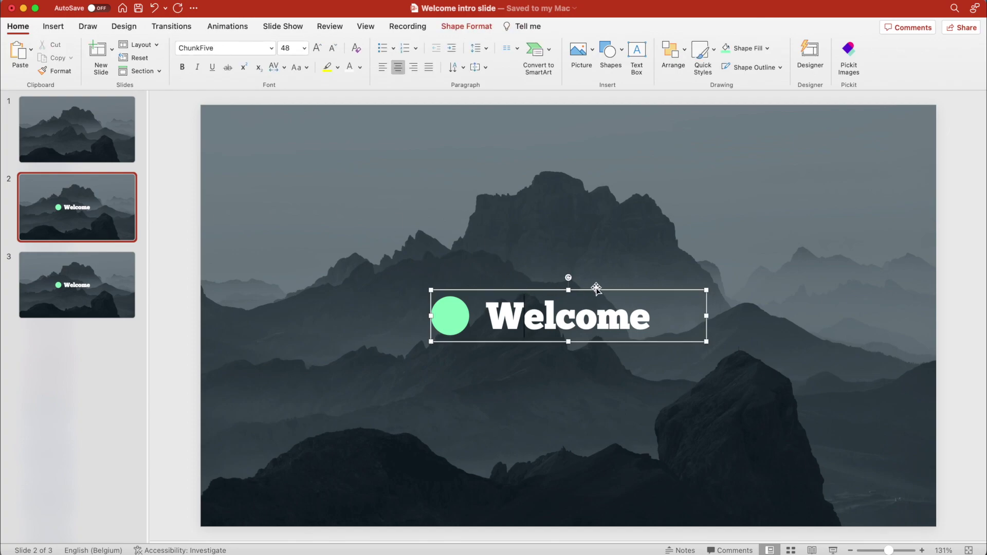
drag(596, 291, 417, 286)
- Move the green circle to the slide centre and extend the strip's crop right to hide Welcome
click(456, 331)
drag(456, 331, 566, 329)
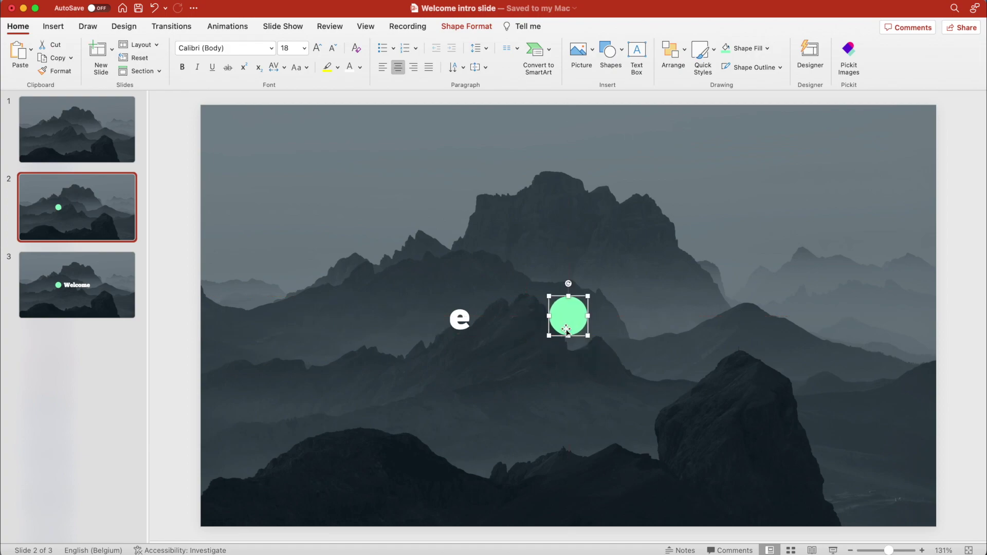
click(431, 320)
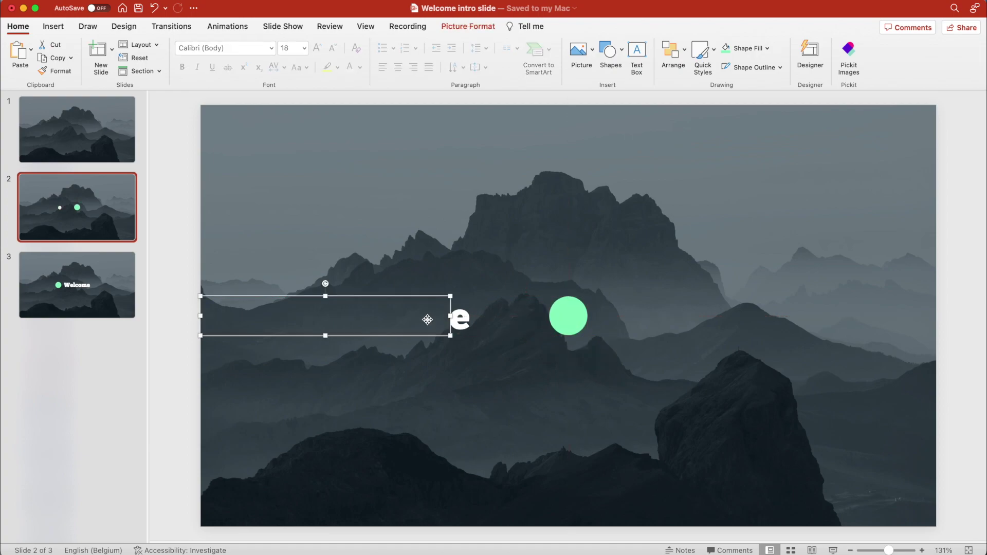
right_click(427, 321)
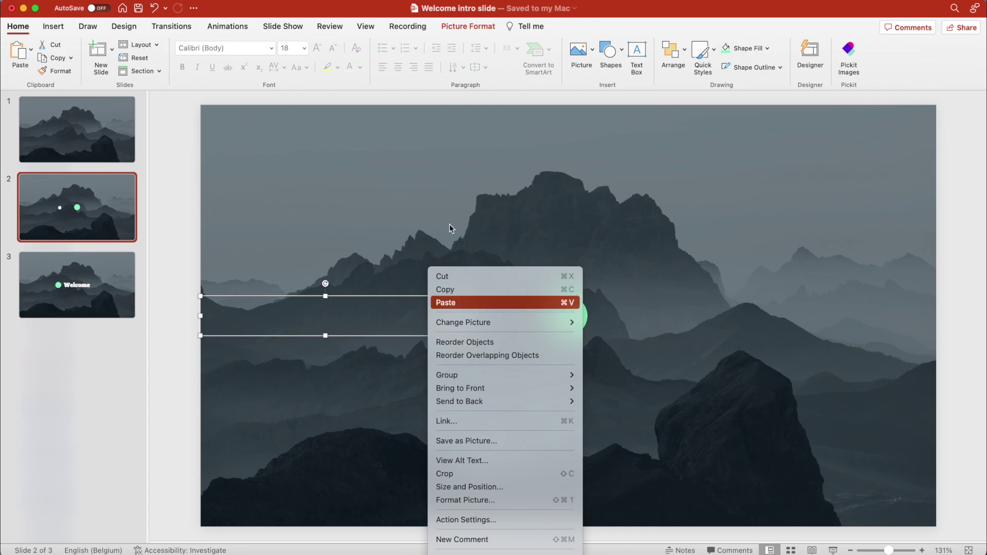
click(458, 26)
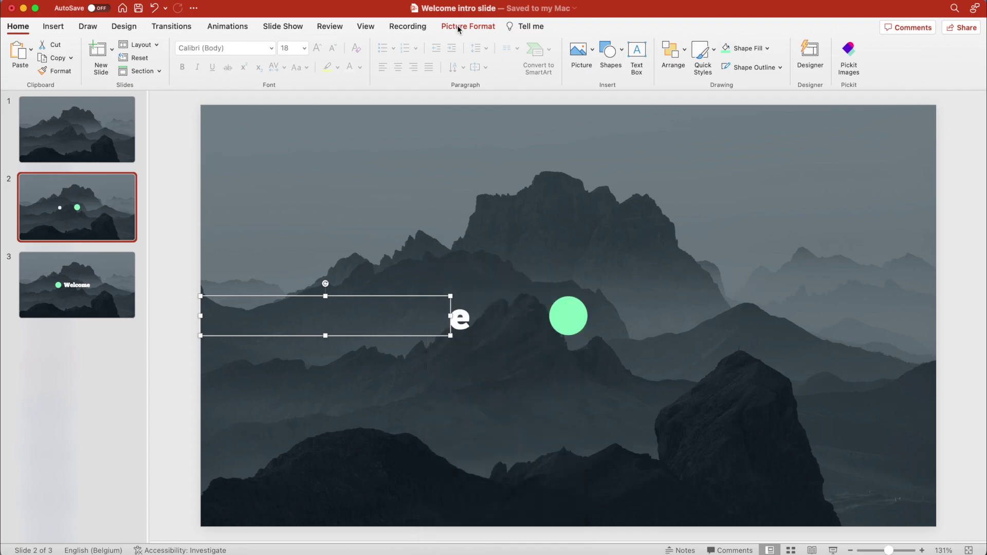
click(457, 26)
click(743, 50)
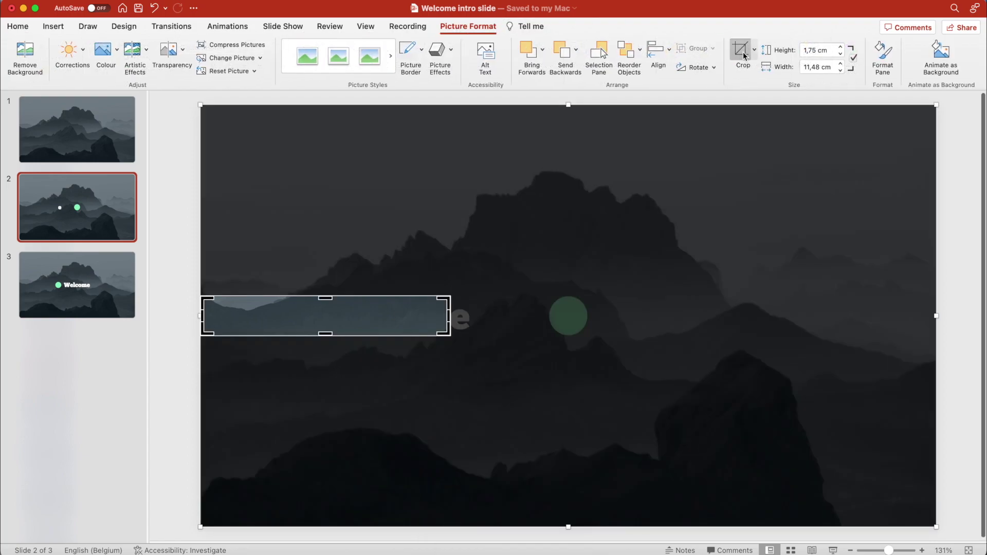
drag(450, 316, 569, 316)
click(189, 273)
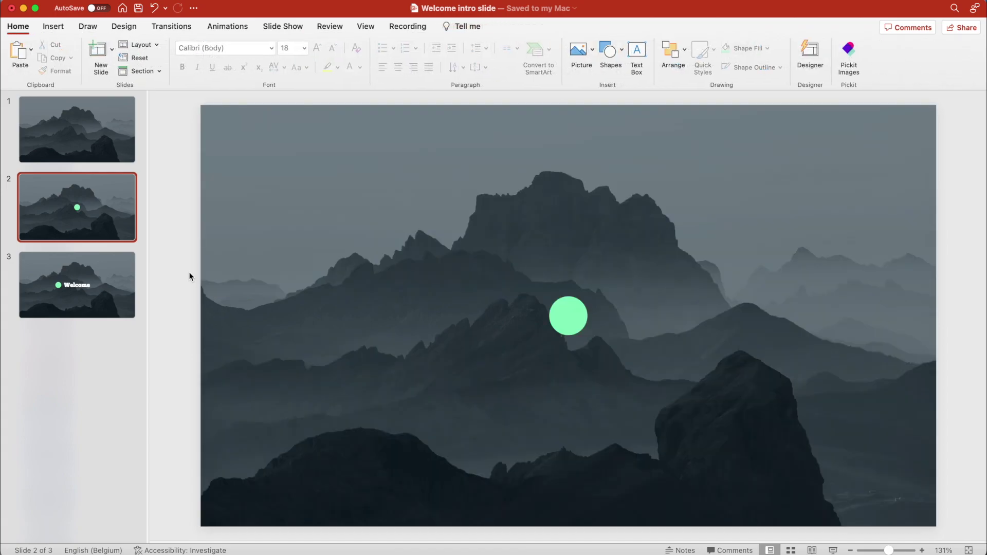
- Apply the Morph transition to slide 3, then return to slide 2
click(93, 276)
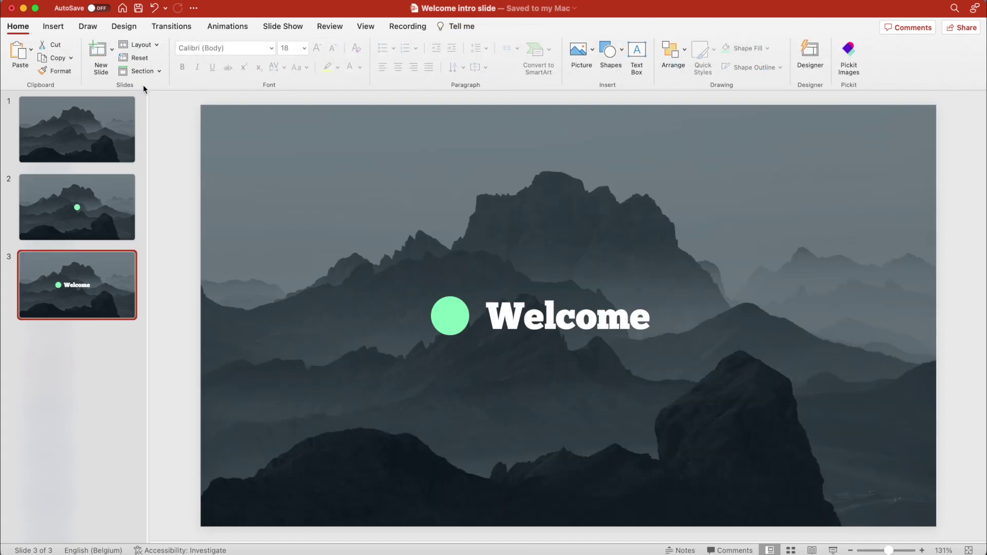
click(163, 30)
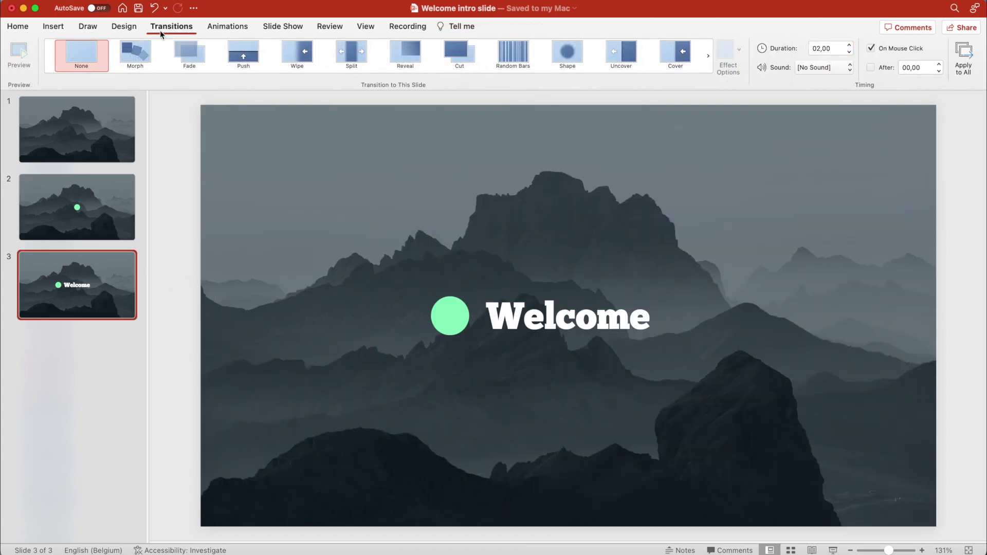
click(139, 54)
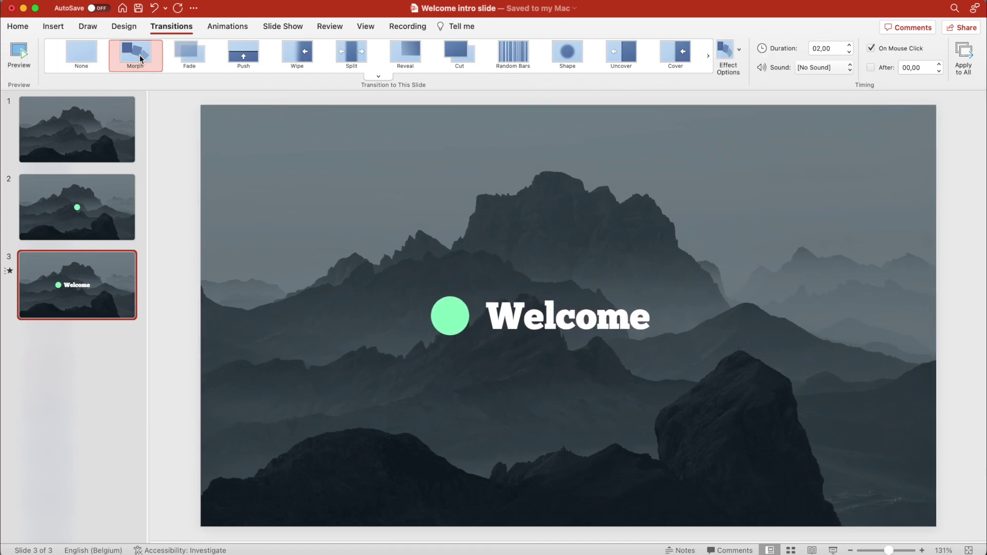
click(60, 202)
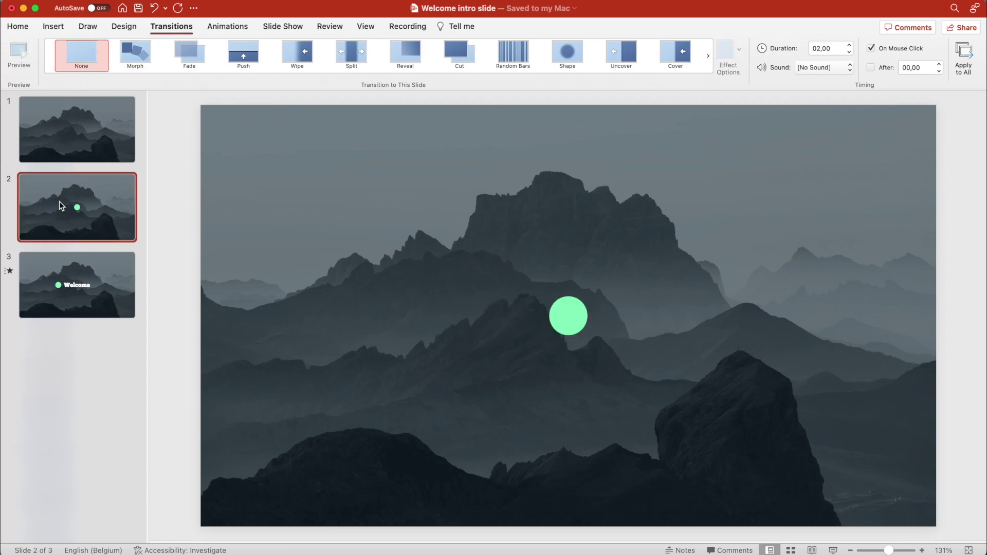
- Duplicate slide 2 and move slide 2's circle just above the slide's top edge
key(super+d)
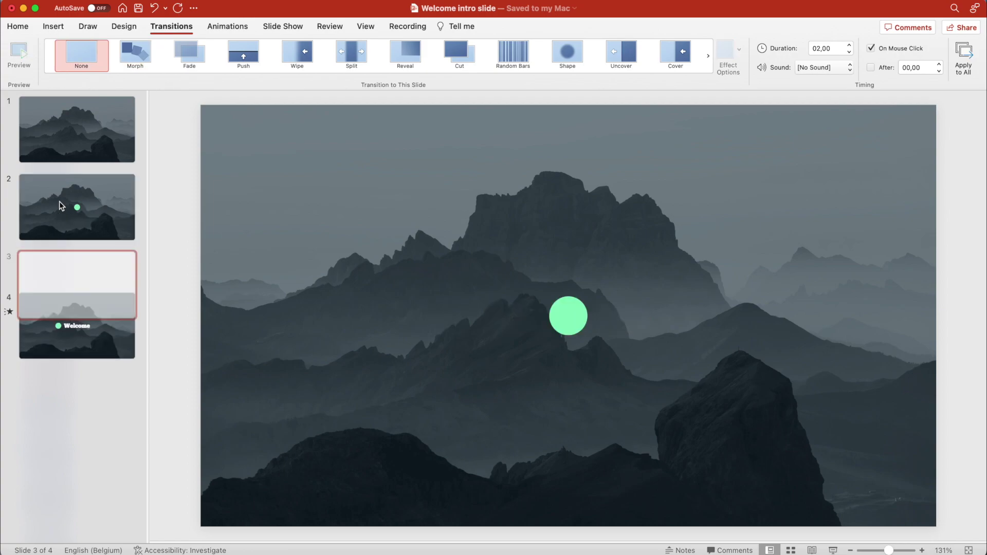
click(94, 225)
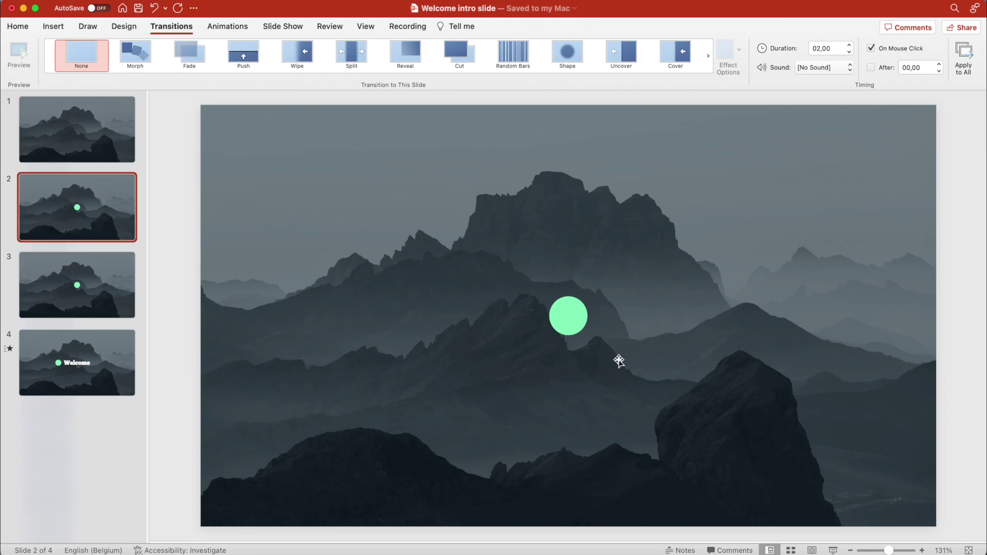
scroll(619, 361, down, 3)
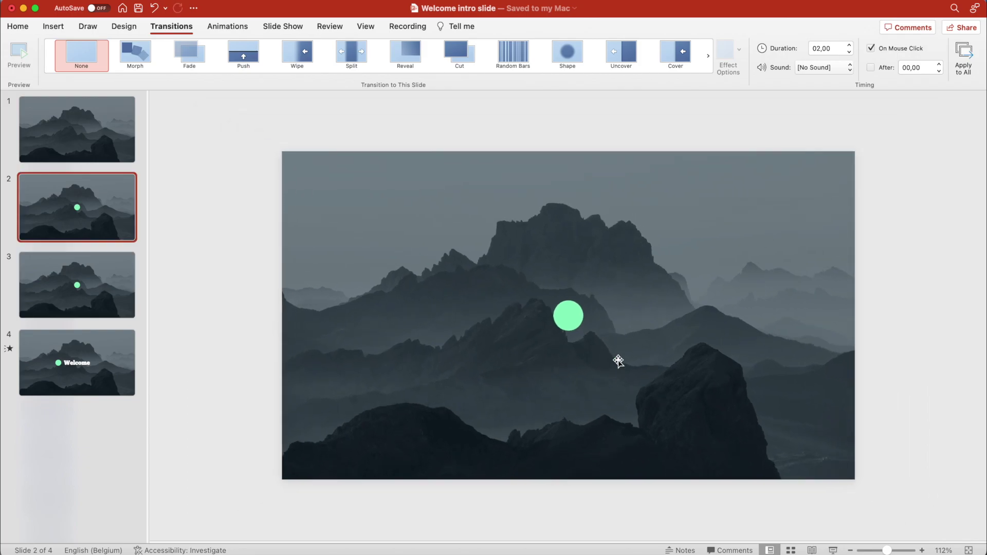
click(53, 29)
drag(576, 322, 580, 132)
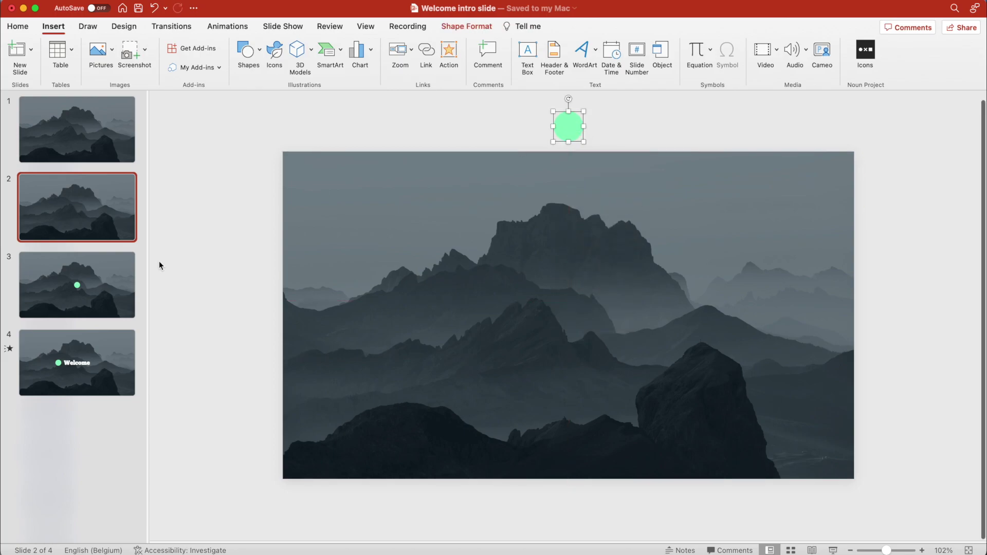
click(120, 284)
- Give slide 3 the Morph transition from the Transitions tab
click(174, 28)
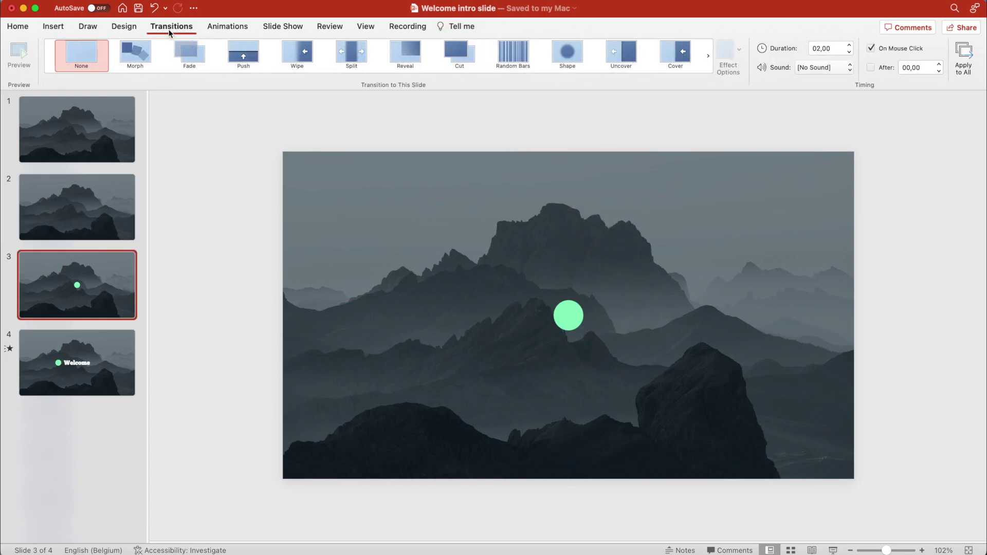
click(135, 51)
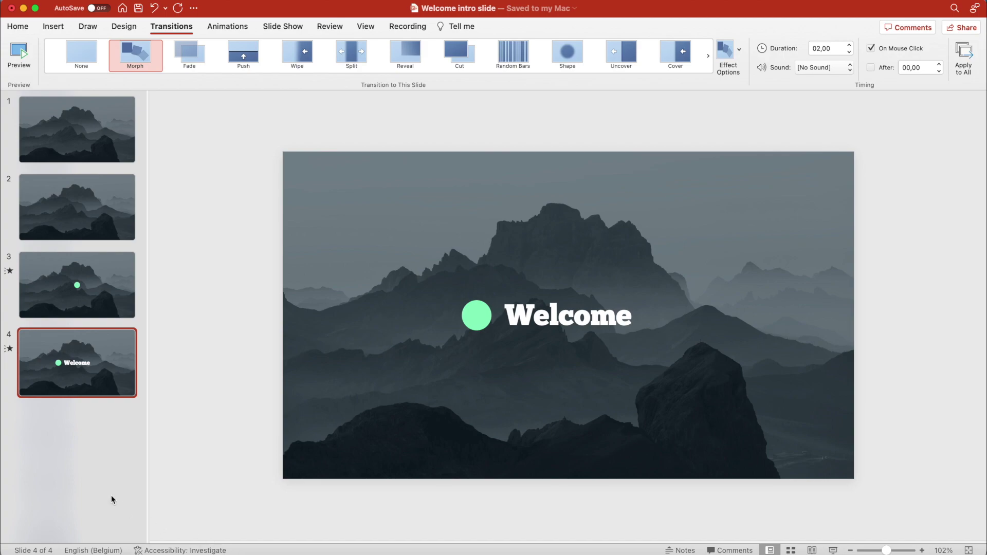
- Duplicate the Welcome slide as slide 5 and move its green circle past the right edge
key(super+d)
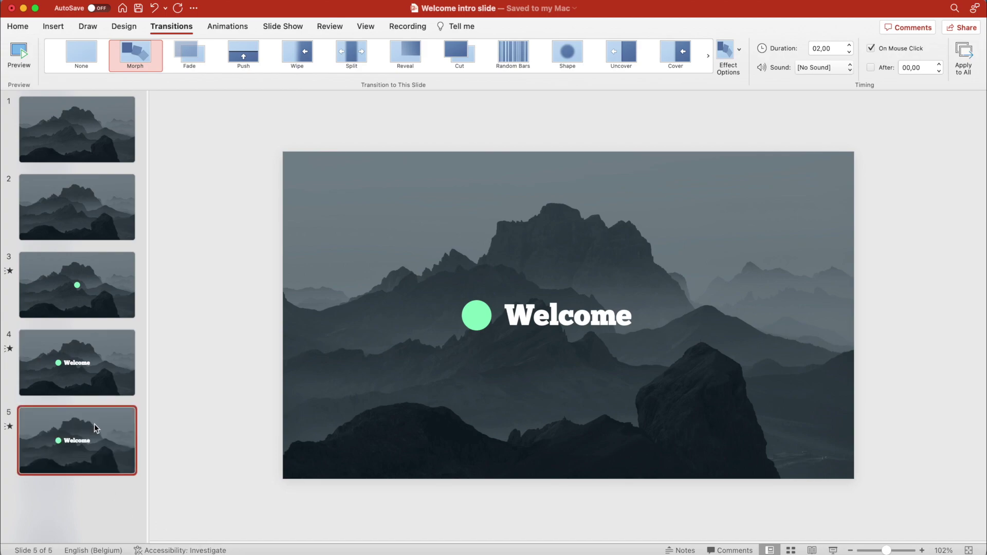
click(559, 335)
click(478, 327)
drag(481, 326, 874, 316)
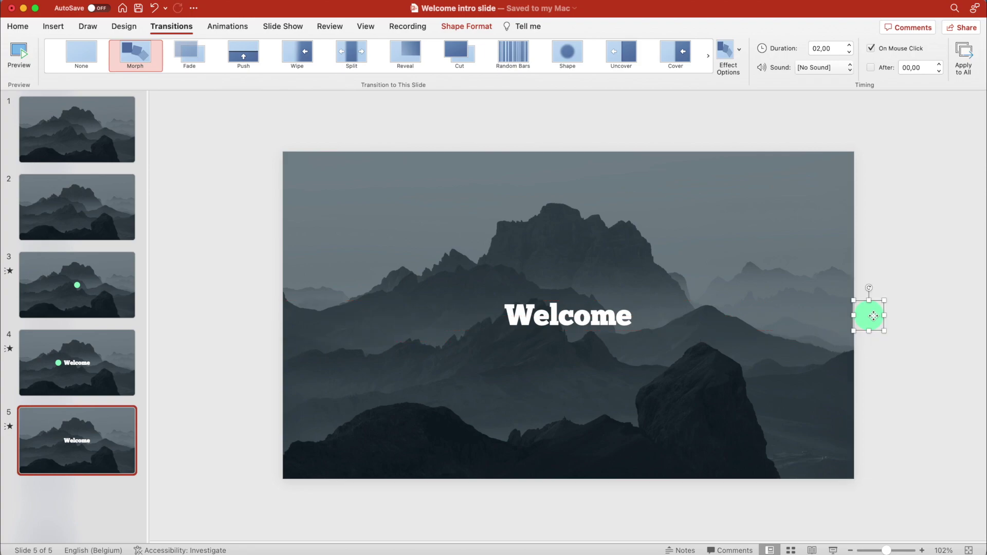
- Crop the hidden background strip wider to the slide's right edge, covering Welcome
click(440, 310)
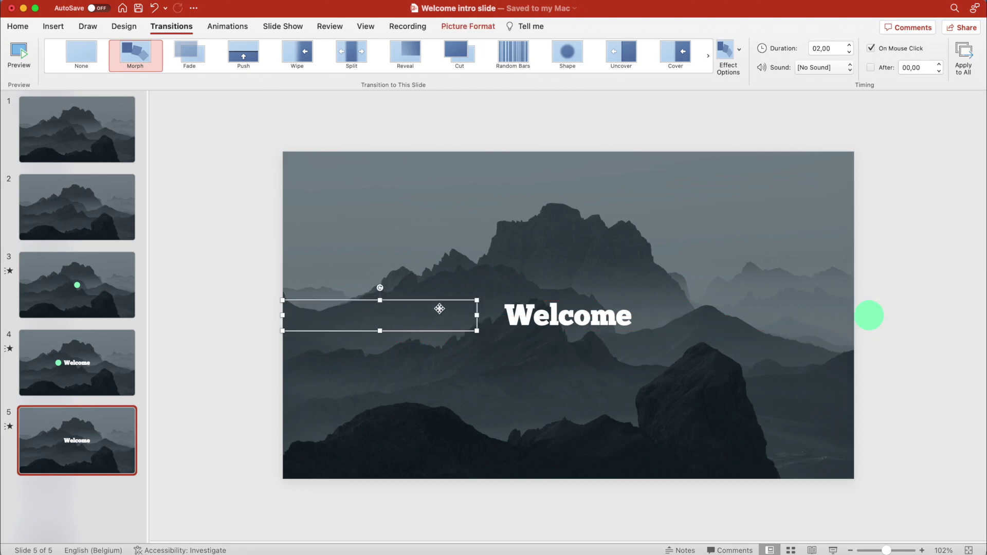
right_click(440, 309)
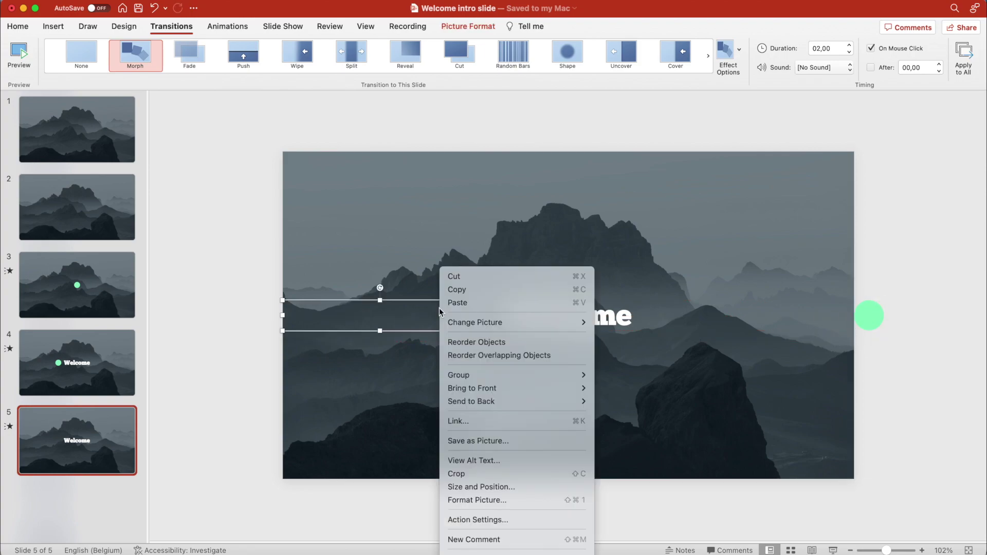
click(477, 473)
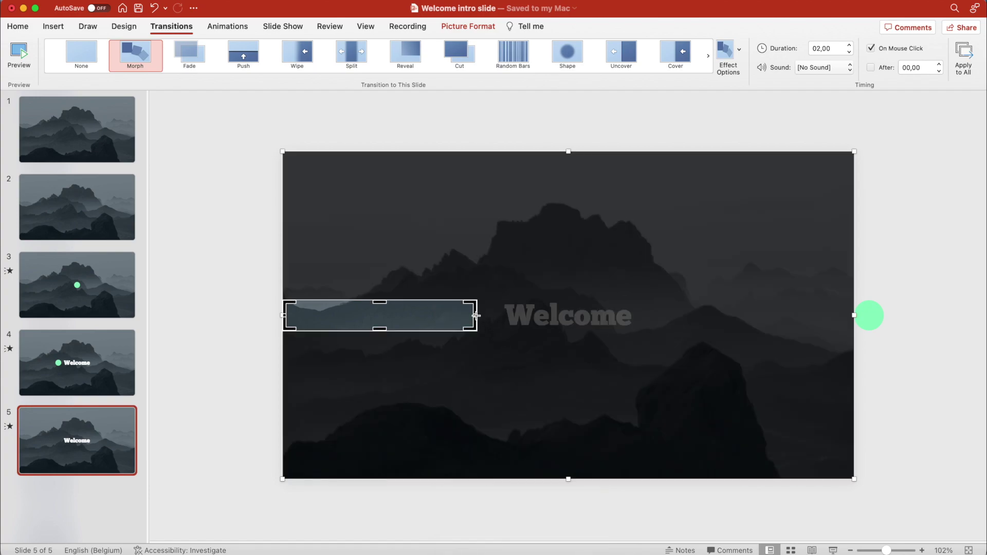
drag(476, 316, 851, 306)
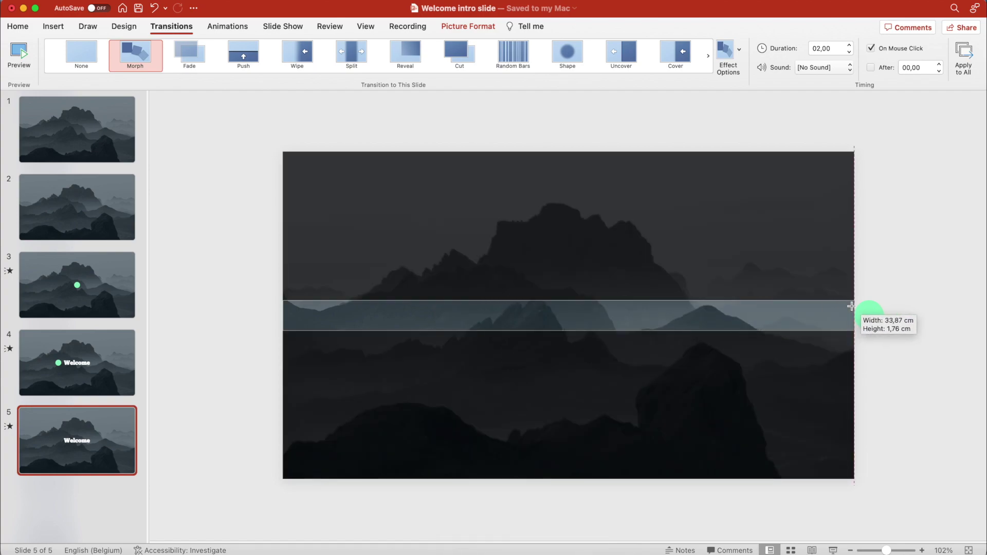
click(869, 315)
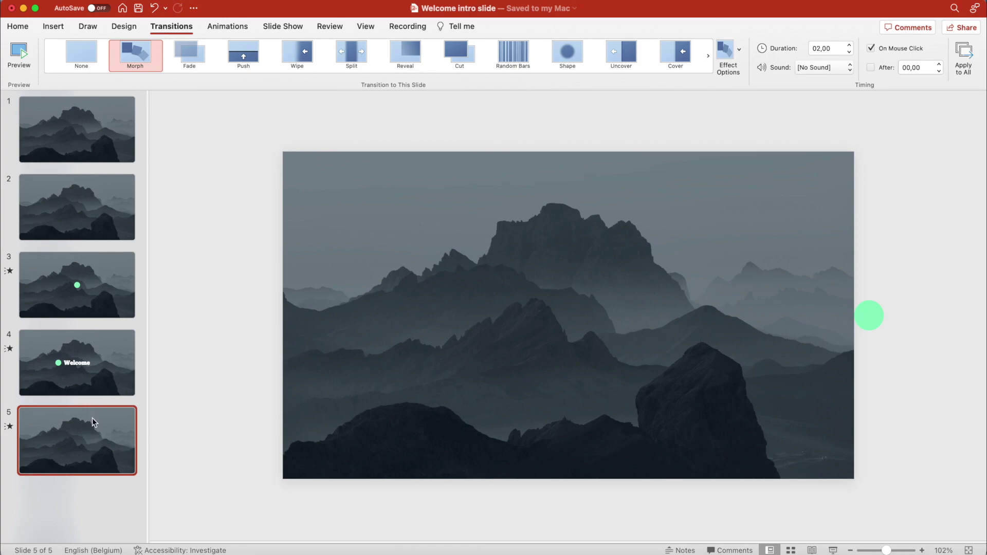
- Delete the first plain mountain slide, leaving four slides in the deck
click(87, 281)
click(92, 239)
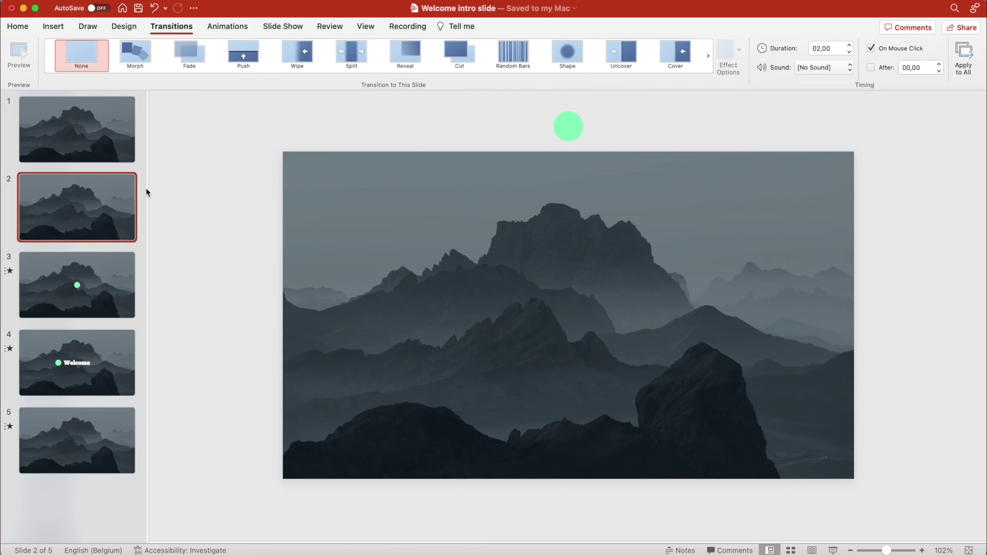
click(109, 149)
right_click(110, 145)
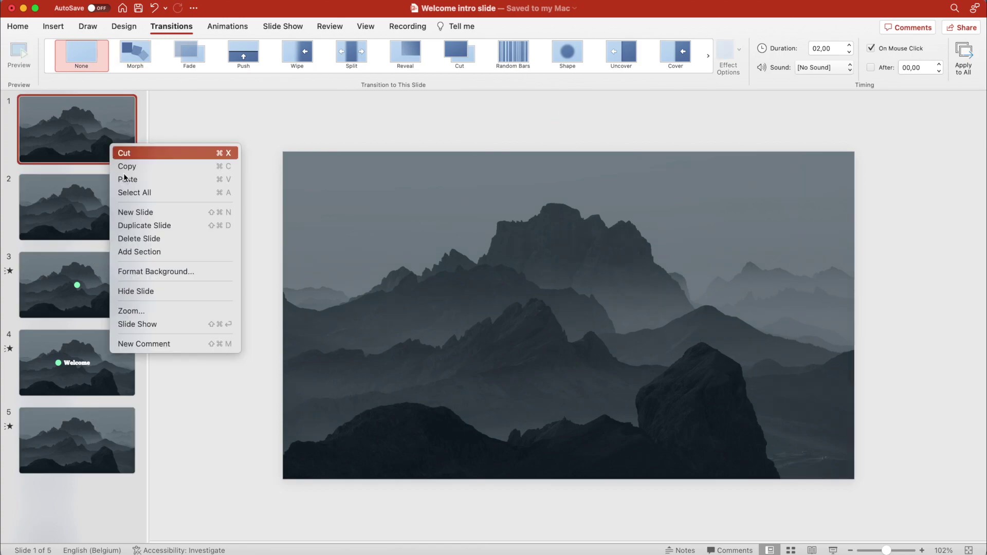
click(159, 239)
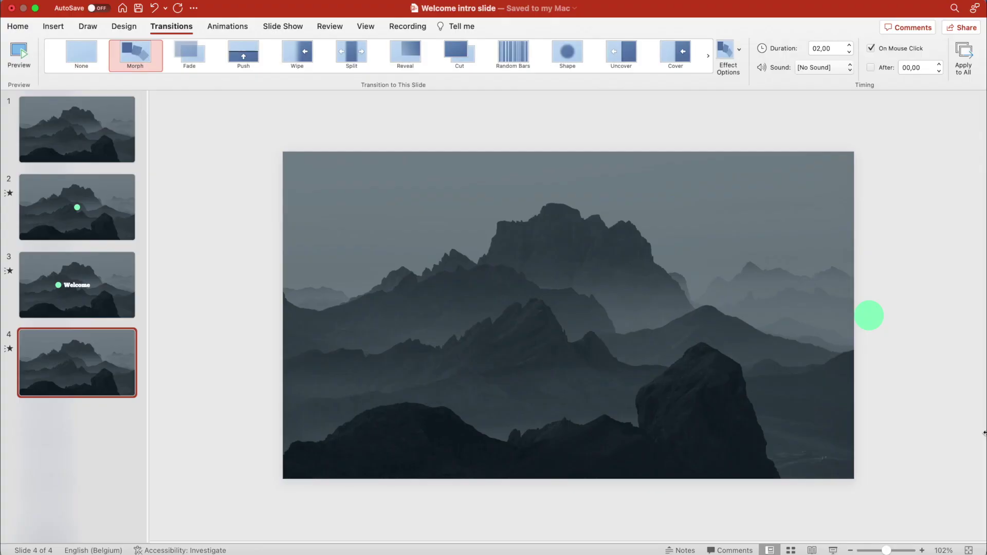
- Draw a new text box across the centre of slide 4 for the title
click(18, 27)
click(636, 49)
drag(463, 275, 692, 331)
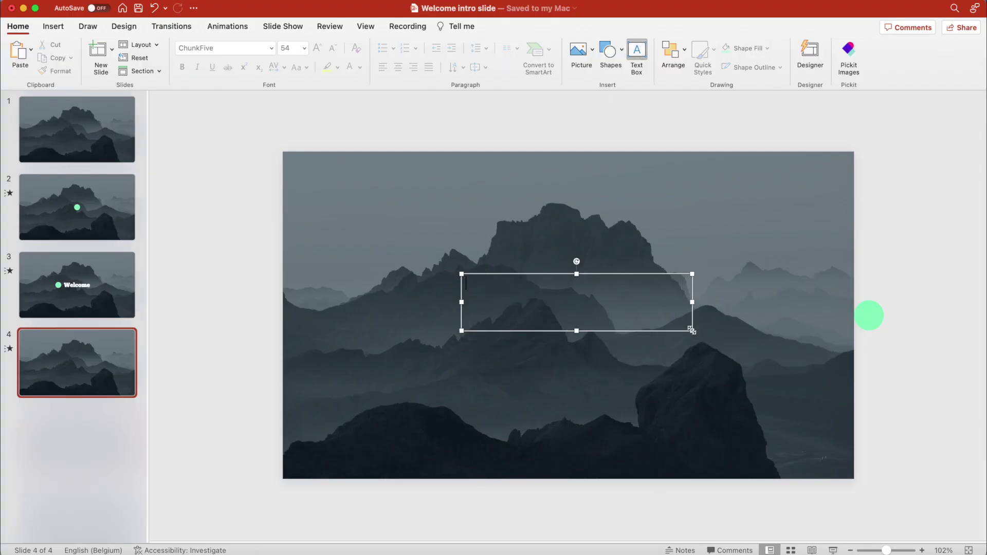
click(487, 282)
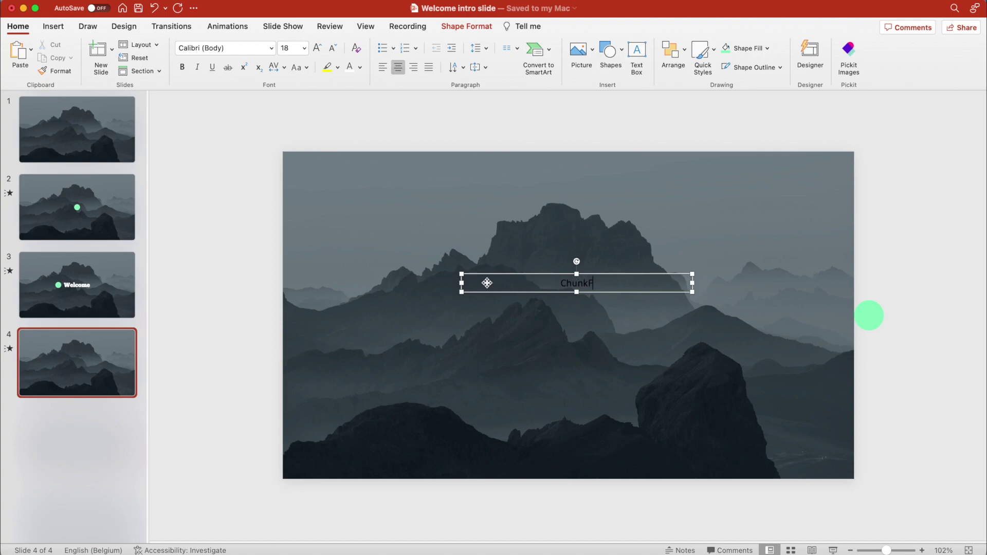
- Format the title text as white 60-pt ChunkFive
key(super+a)
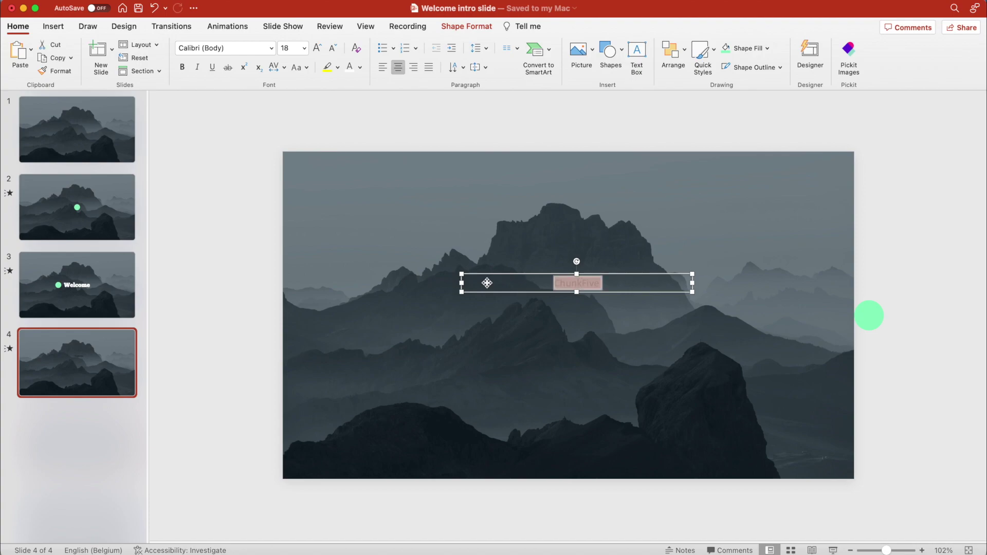
click(221, 49)
key(Return)
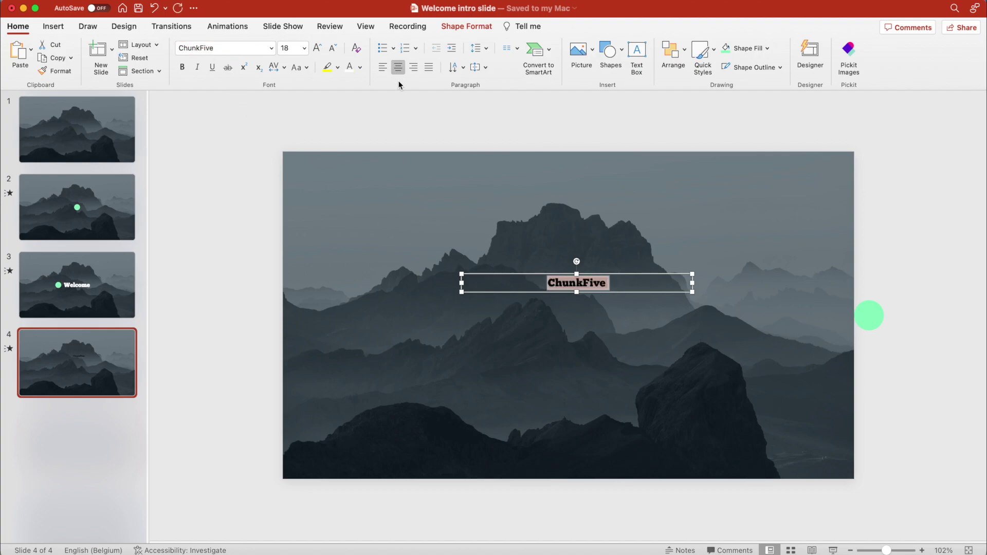
click(355, 69)
click(319, 48)
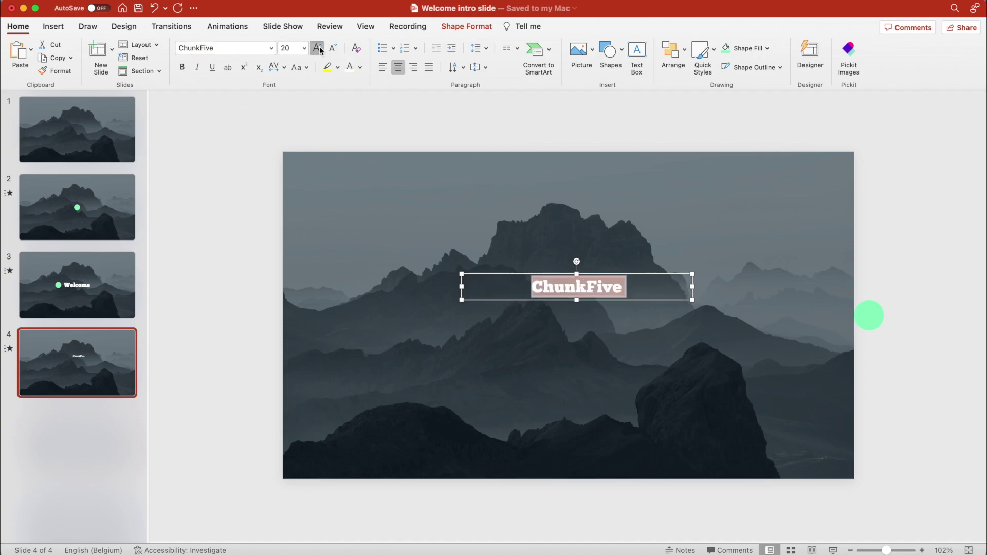
click(319, 49)
click(320, 50)
click(320, 50)
click(320, 49)
click(319, 49)
click(320, 49)
click(319, 49)
click(319, 50)
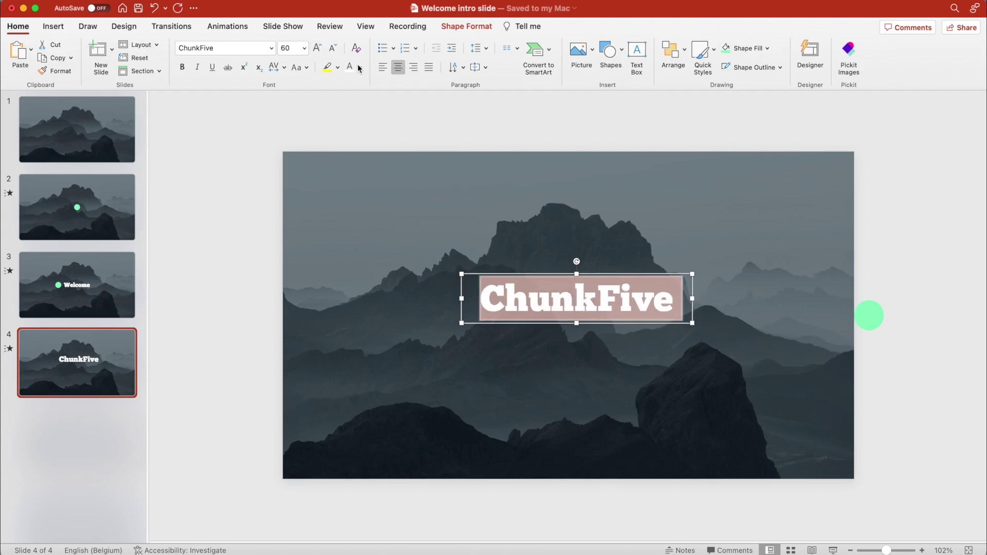
- Align the title to the horizontal centre of the slide
click(671, 59)
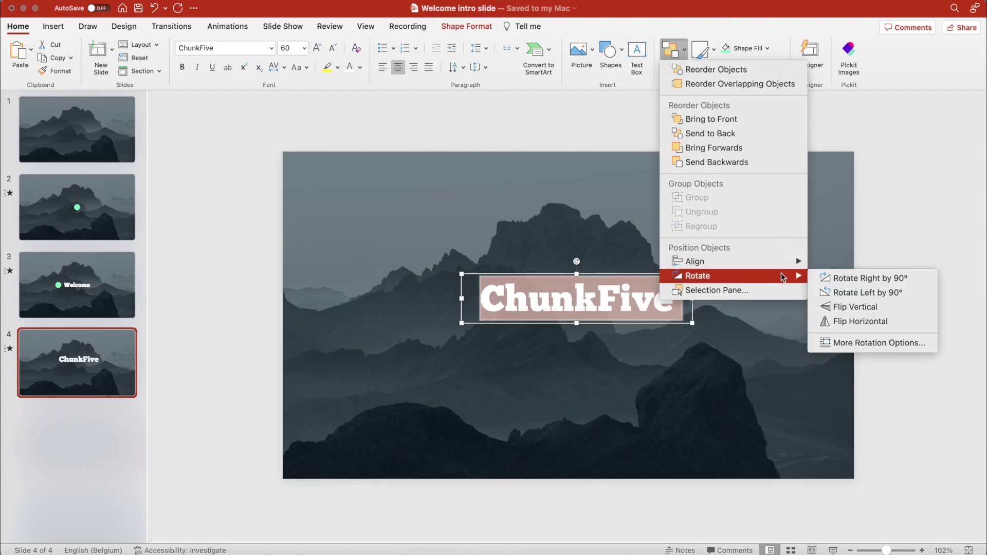
mouse_move(785, 267)
click(848, 280)
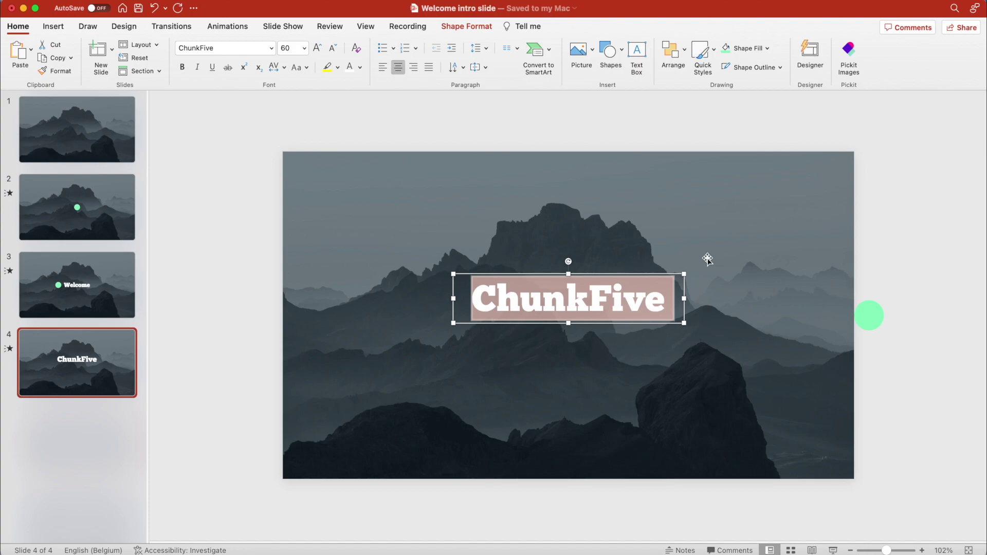
- Duplicate the title box just below it and retype it as 'Montserrat light'
mouse_move(604, 277)
mouse_down()
mouse_move(606, 252)
mouse_move(601, 307)
mouse_move(612, 293)
mouse_up()
text(Montserrat light)
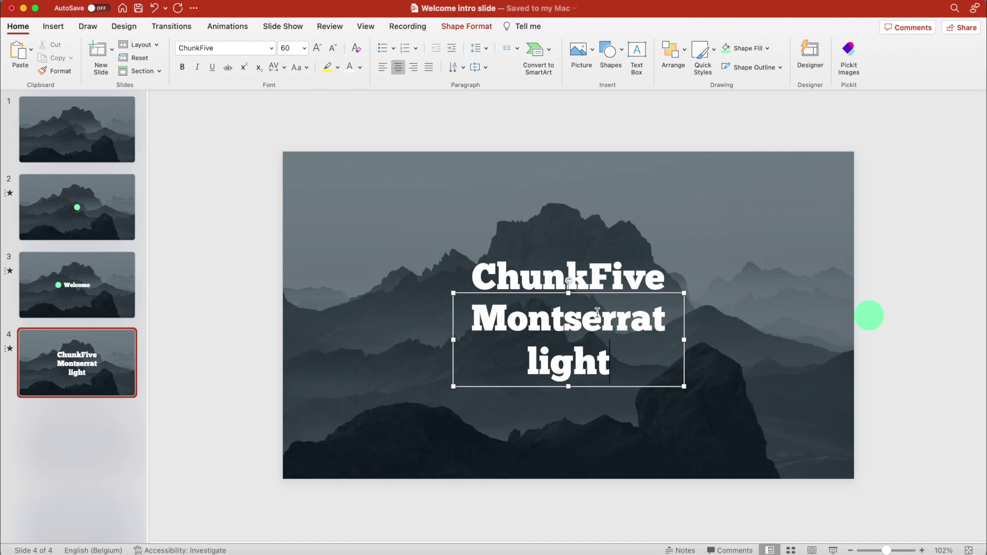
key(super+a)
- Set the subtitle to Montserrat Light at 24 pt and nudge it slightly lower
click(226, 48)
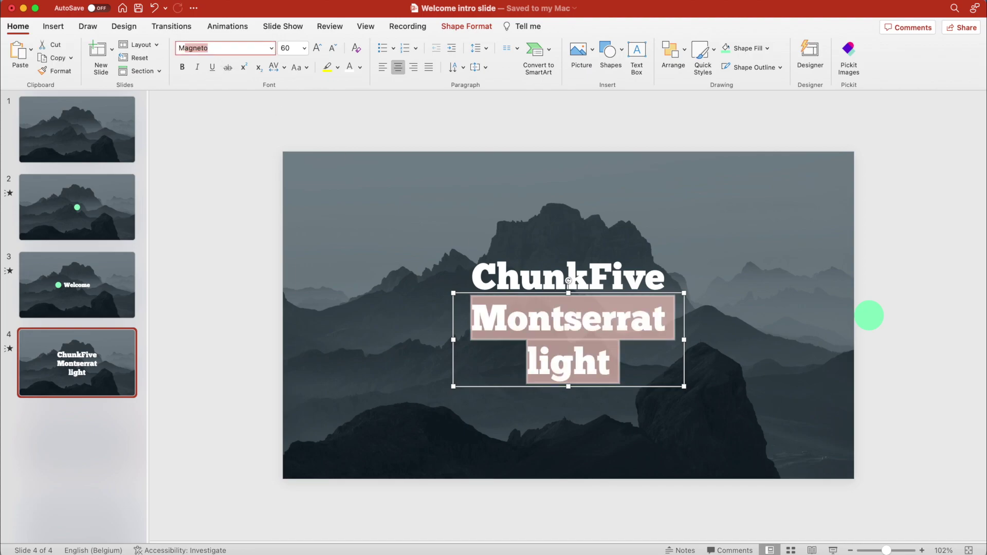
text(Montserrat)
key(Return)
click(271, 48)
mouse_move(309, 153)
click(441, 245)
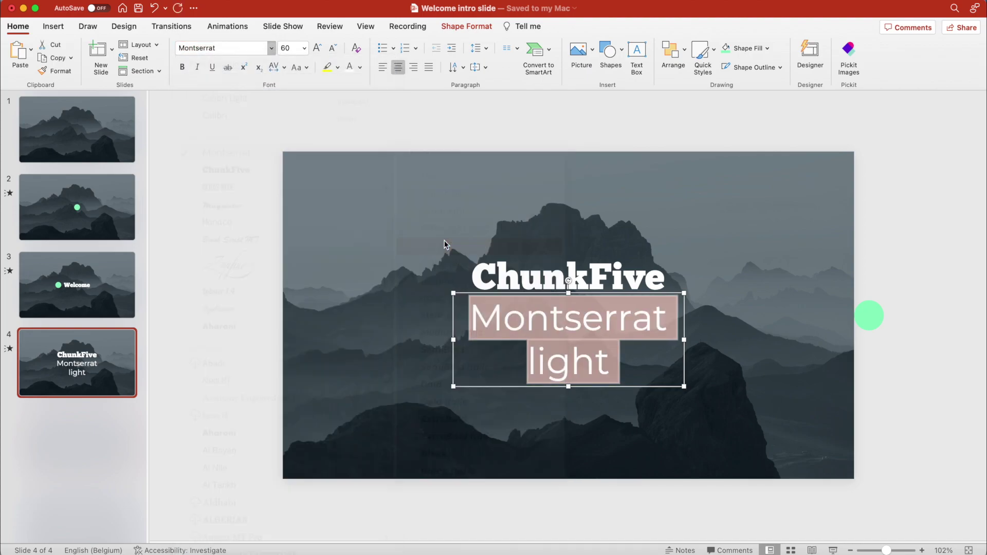
key(super+shift+comma)
key(super+shift+comma)
key(super+shift+comma)
key(super+shift+comma)
key(super+shift+comma)
key(super+shift+comma)
key(super+shift+comma)
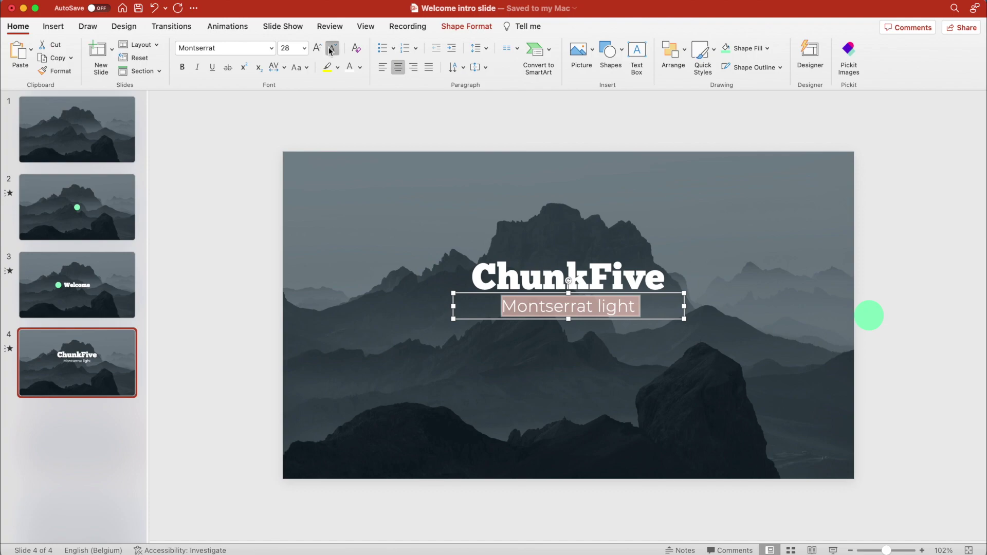
click(330, 49)
drag(632, 294, 632, 299)
- Add a pasted Lorem ipsum paragraph in a text box centred under the subtitle
click(465, 335)
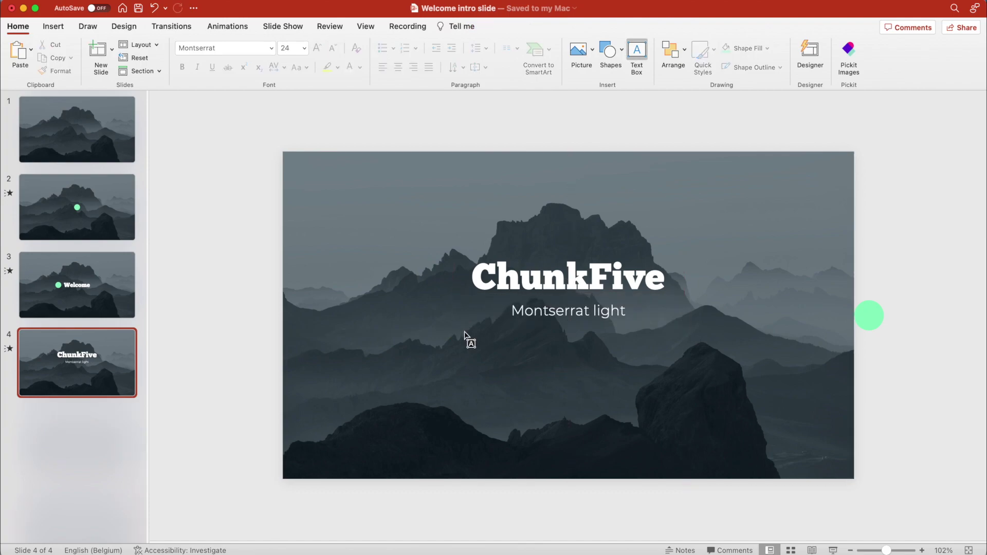
drag(465, 335, 717, 416)
text(Montserrat Thin - Lorem ipsum dolor sit amet, consectetur adipiscing elit, sed do eiusmod tempor incididunt ut labore et dolore magna aliqua. Ut enim ad minim veniam, quis nostrud exercitation ullamco laboris nisi ut aliquip ex ea commodo consequat. Duis aute irure dolor in reprehenderit in voluptate velit esse cillum dolore eu fugiat nulla pariatur. Excepteur sint occaecat cupidatat non proident, sunt in culpa qui officia deserunt mollit anim id est laborum.)
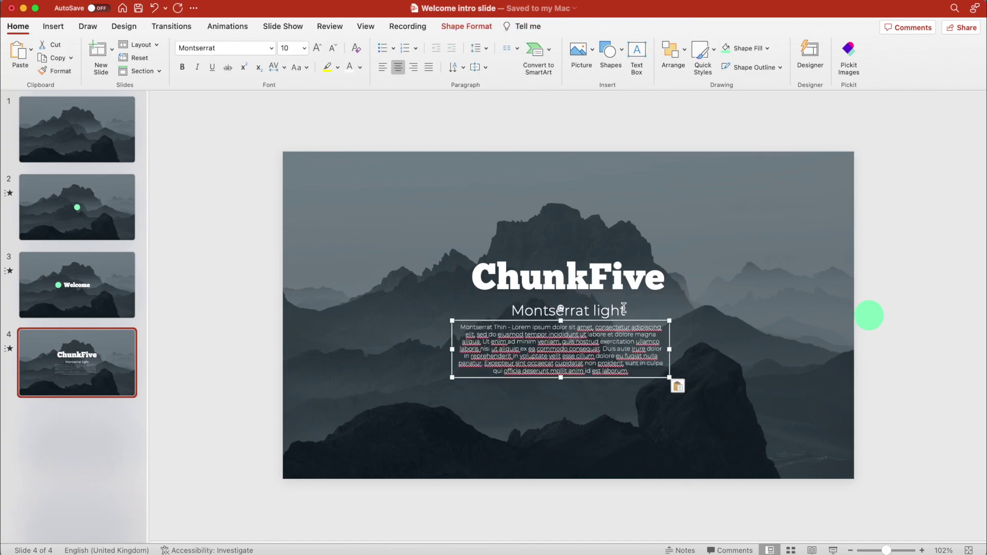
drag(613, 322, 615, 327)
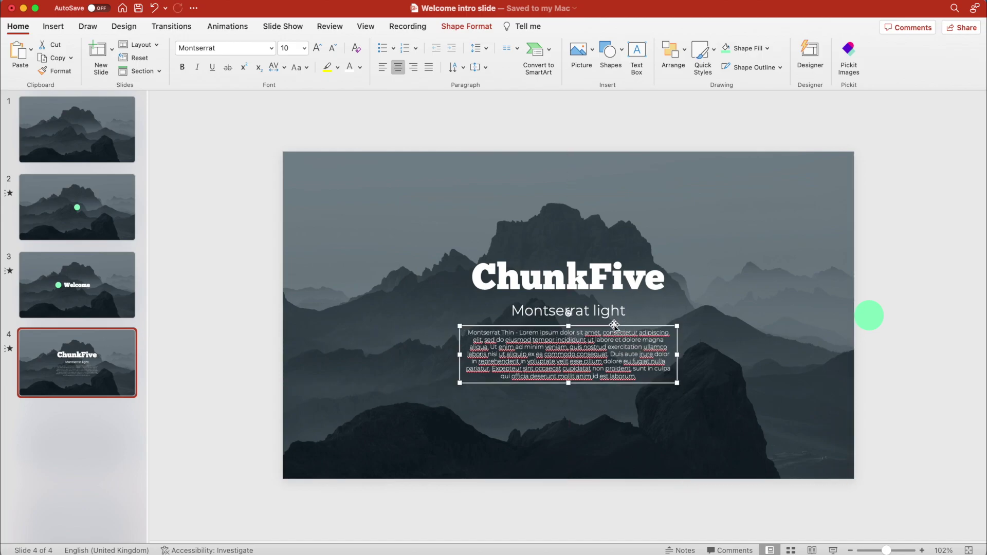
- Copy the title, subtitle and Lorem paragraph and paste them onto slide 3
shift+click(606, 308)
shift+click(616, 276)
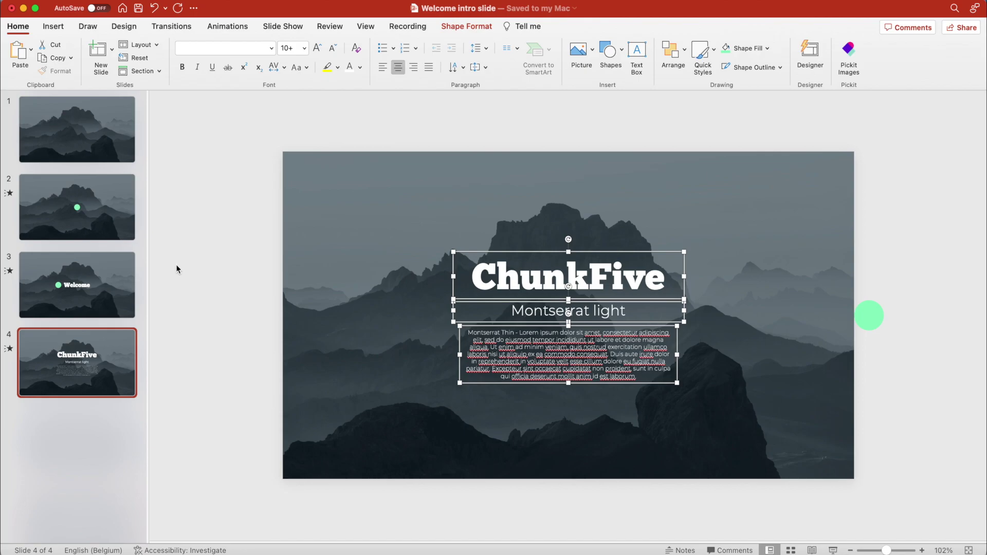
key(super+c)
click(47, 290)
key(super+v)
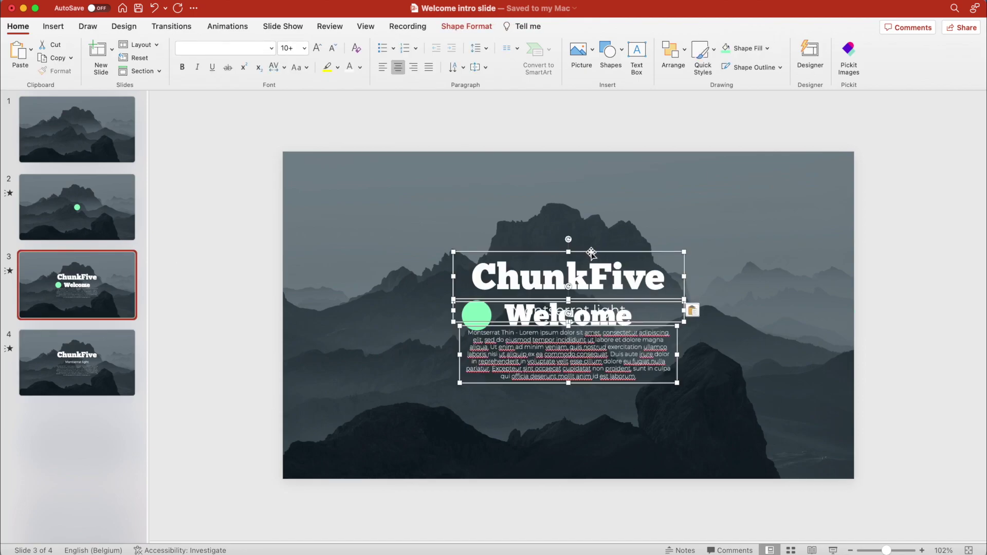
- Move the pasted text below the slide, spacing the subtitle and paragraph further down
drag(592, 253, 591, 464)
scroll(591, 464, down, 3)
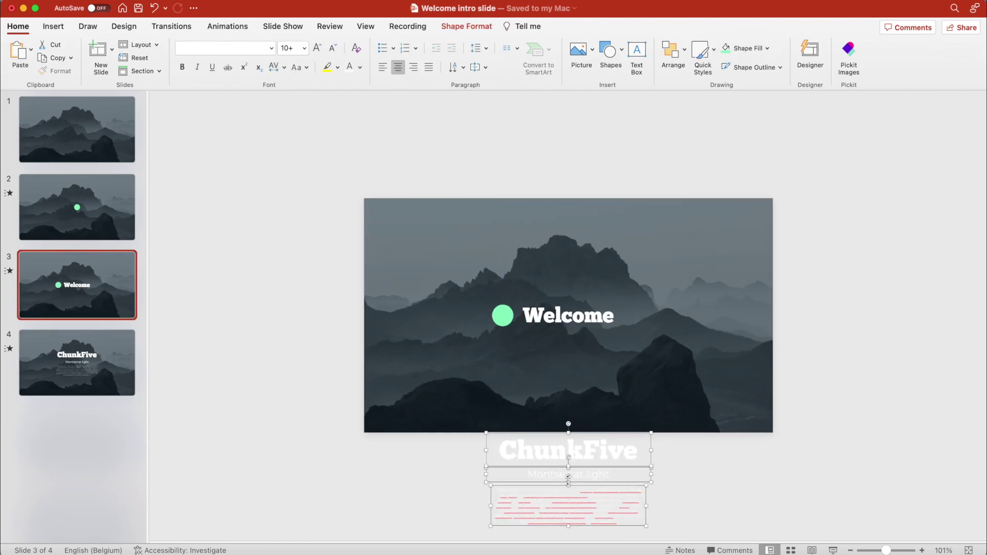
click(647, 464)
click(592, 458)
shift+click(610, 470)
drag(611, 470, 636, 519)
click(637, 496)
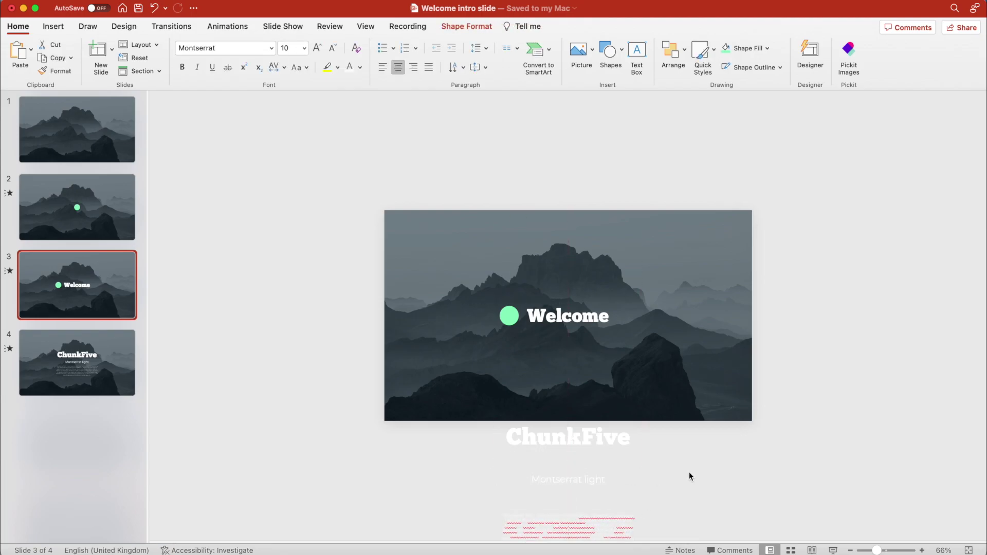
- Colour slide 4's 'Montserrat light' subtitle the recent mint green
click(99, 358)
click(574, 312)
triple_click(575, 313)
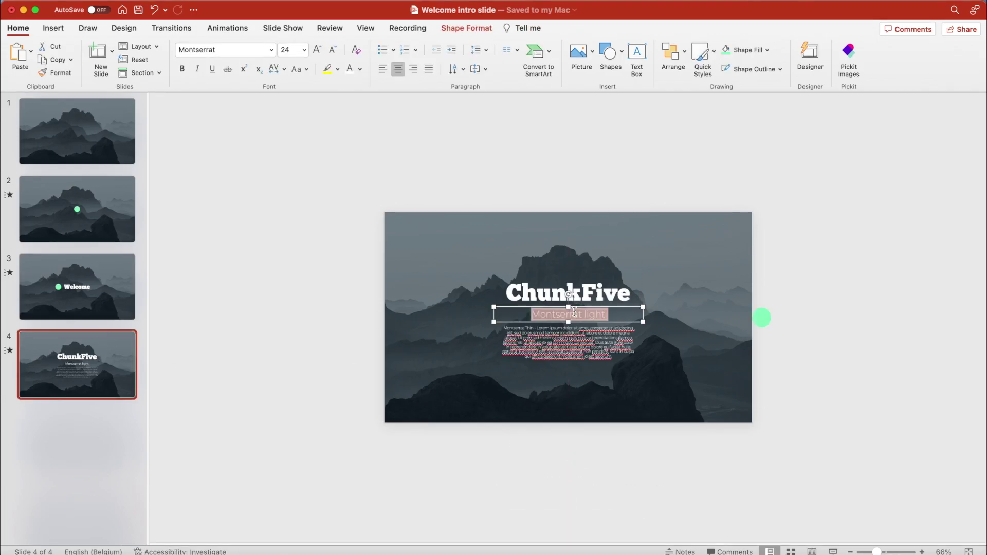
click(361, 69)
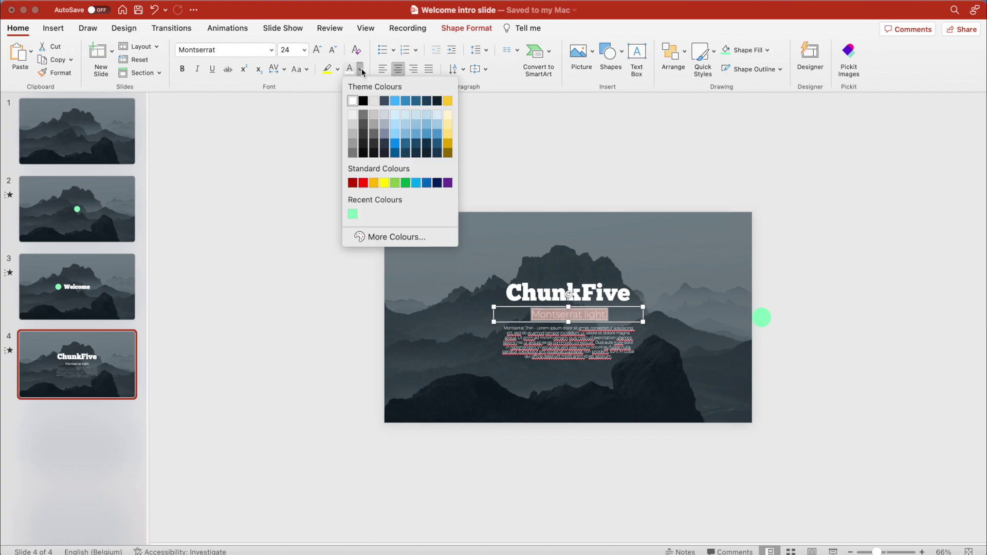
click(353, 214)
click(351, 214)
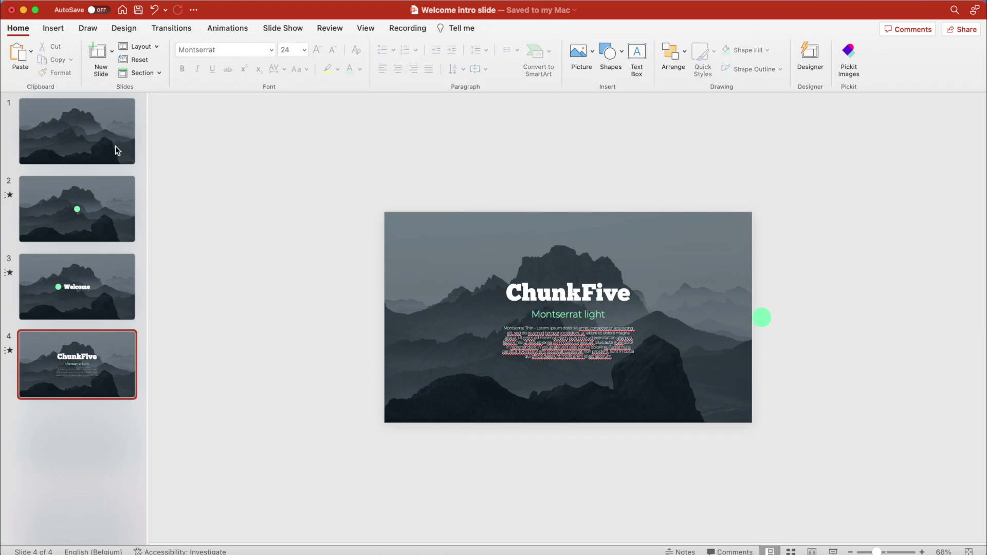